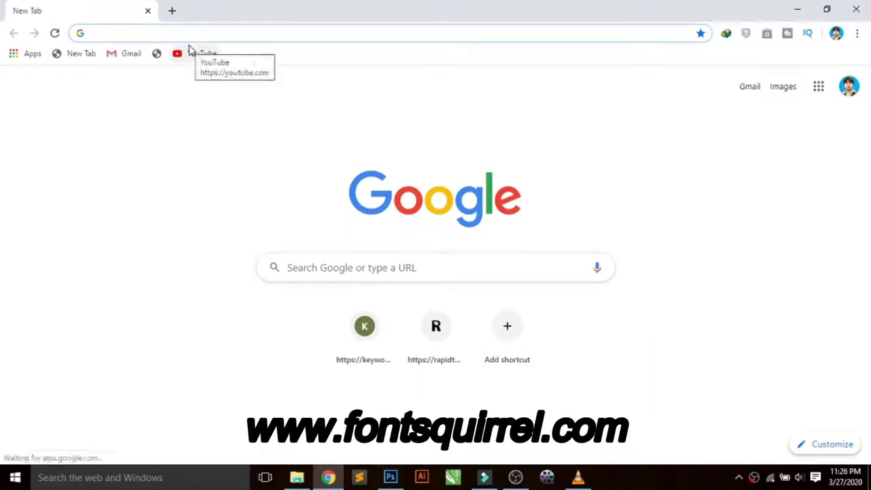
# Search Google for 'font squirrel' and open the fontsquirrel.com homepage
pyautogui.write('FON')
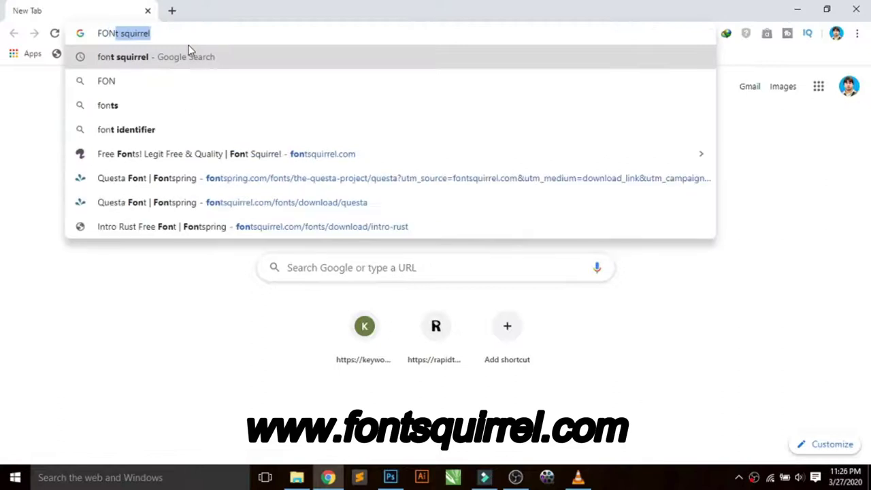
pyautogui.press('Return')
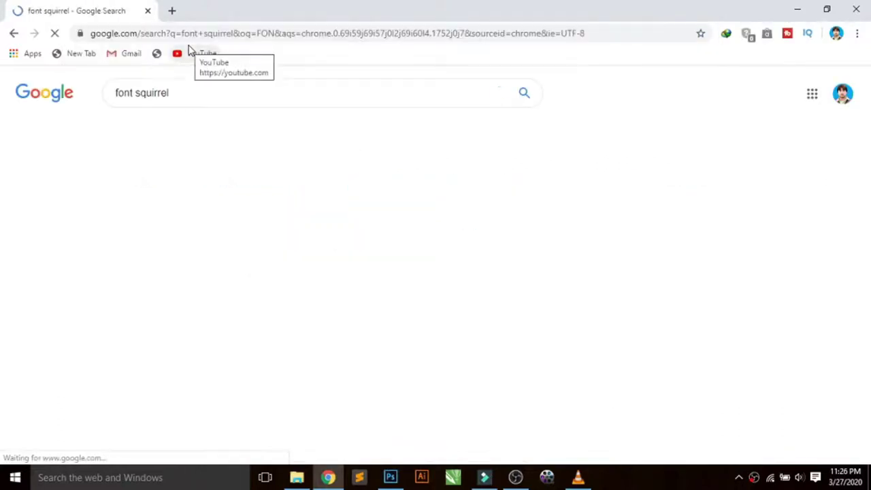
pyautogui.scroll(-1, 269, 209)
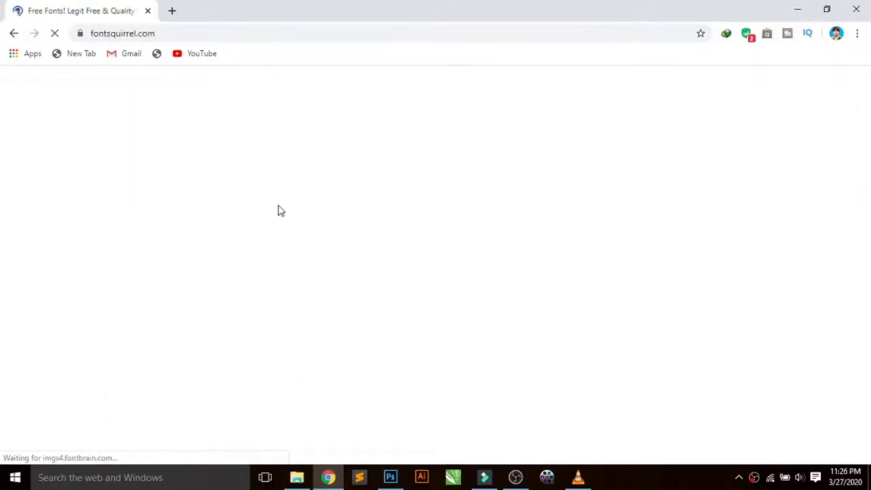
pyautogui.scroll(-3, 449, 265)
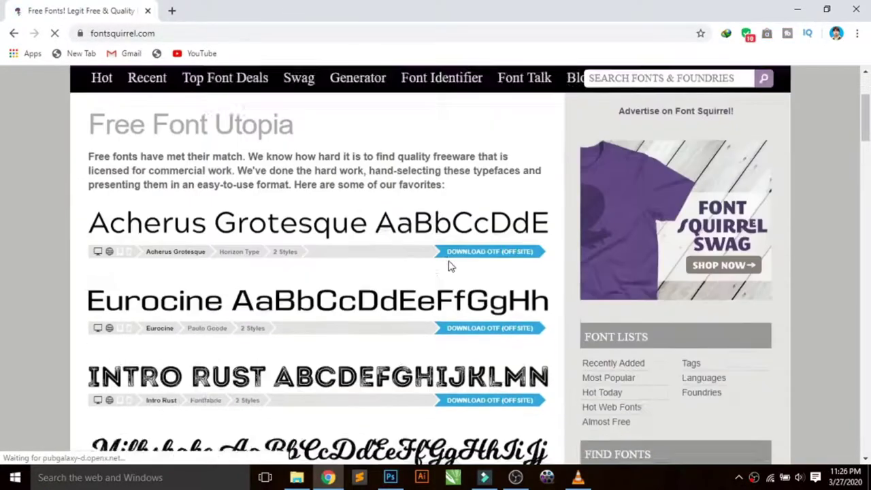
# Download the Fira Sans OTF family as fira-sans.zip (7.081 MB) in the background
pyautogui.scroll(-2, 449, 292)
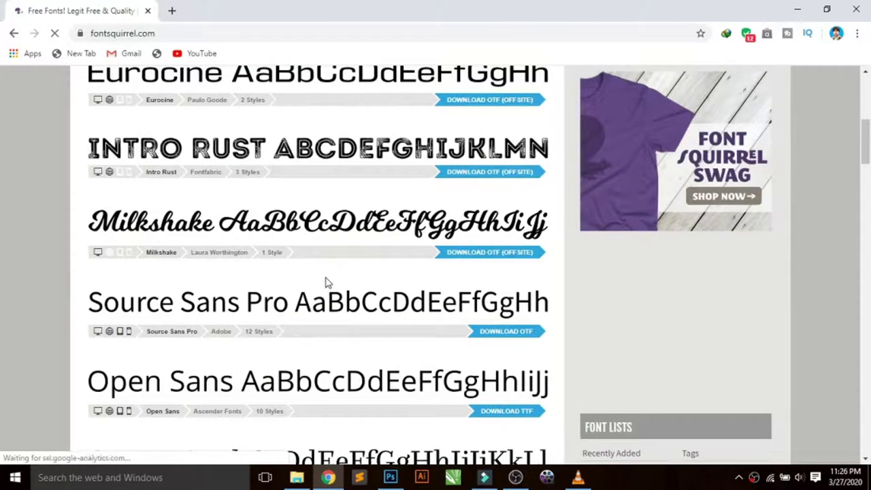
pyautogui.scroll(-4, 327, 286)
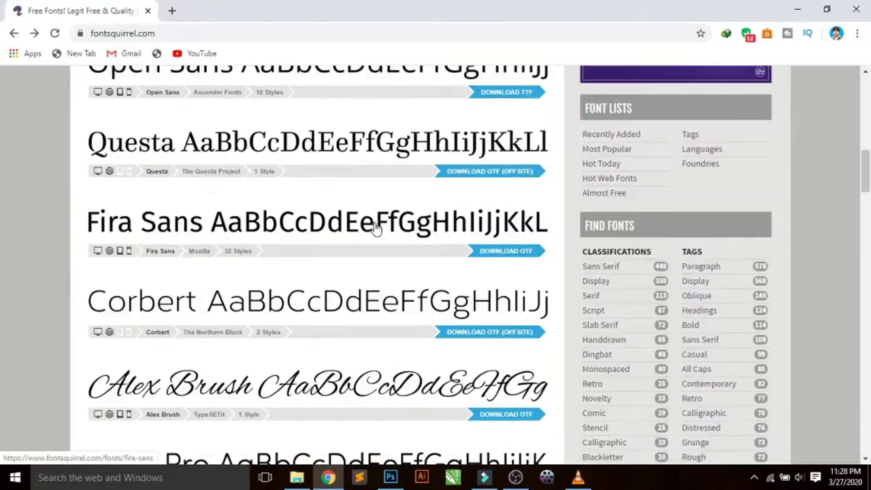
pyautogui.click(501, 258)
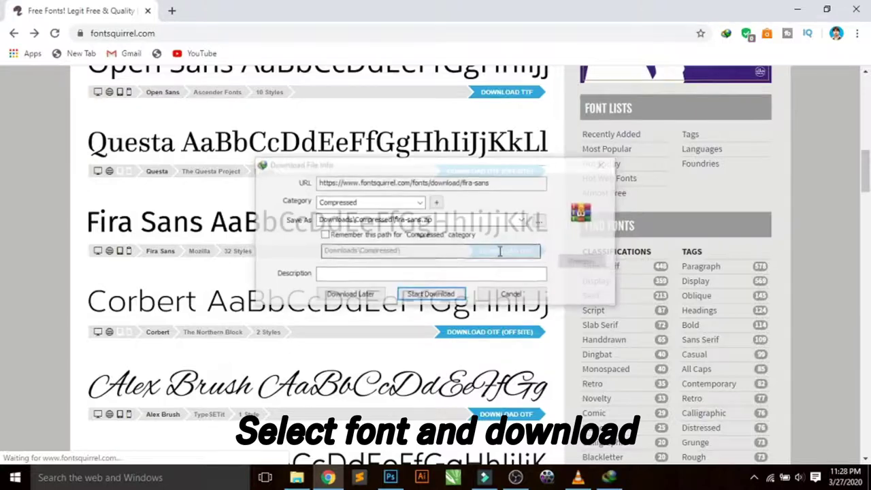
pyautogui.click(439, 299)
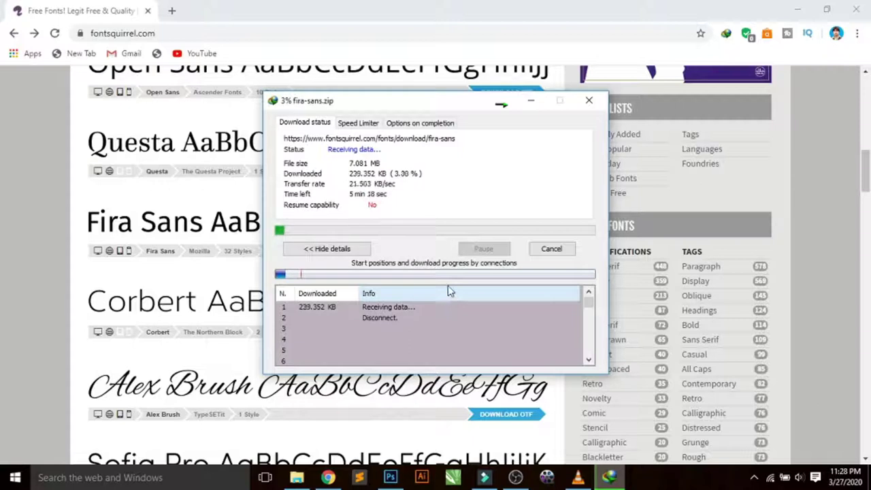
pyautogui.click(530, 105)
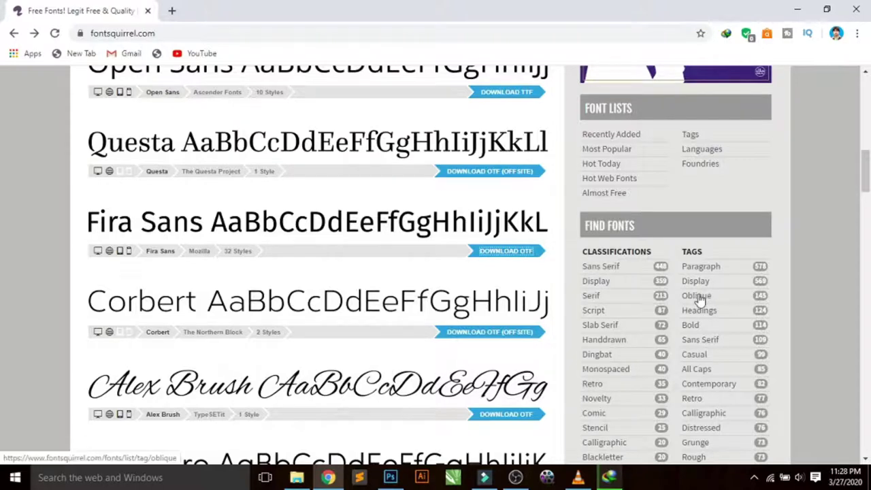
pyautogui.scroll(-1, 702, 289)
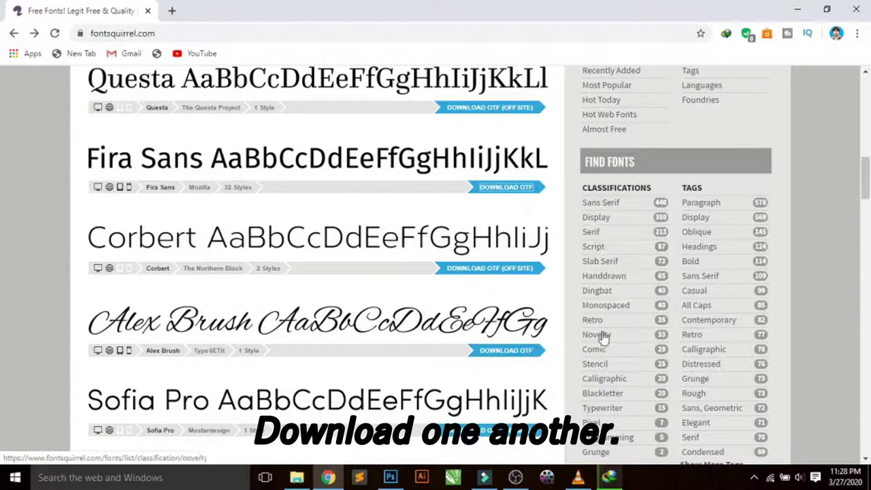
# Open Font Squirrel's 'bold' tag listing and scroll down to DayPosterBlack
pyautogui.click(693, 264)
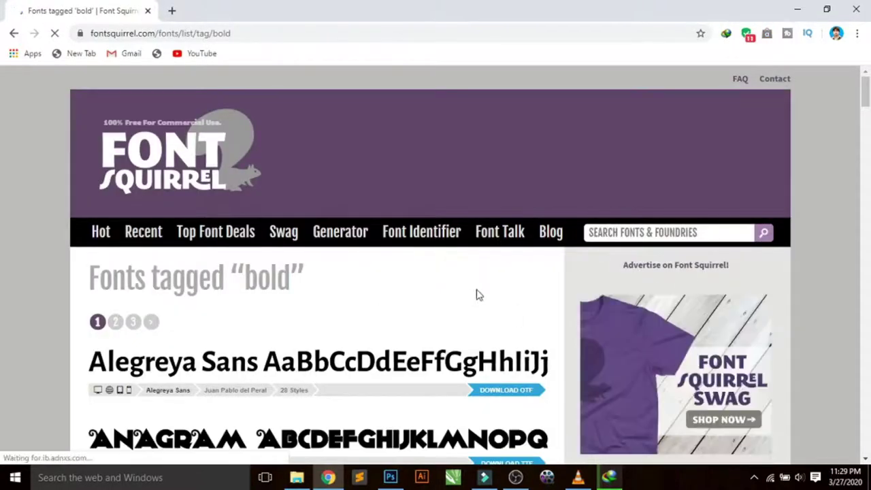
pyautogui.scroll(-2, 476, 294)
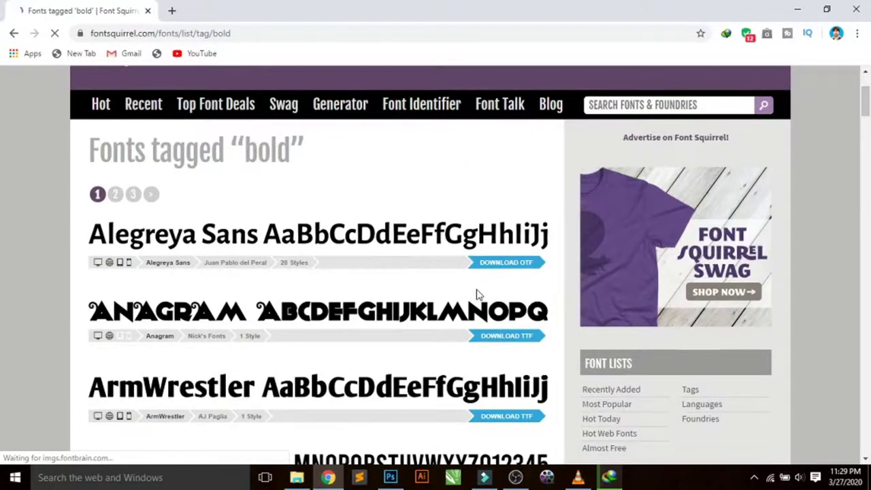
pyautogui.scroll(-1, 459, 287)
pyautogui.scroll(-2, 451, 279)
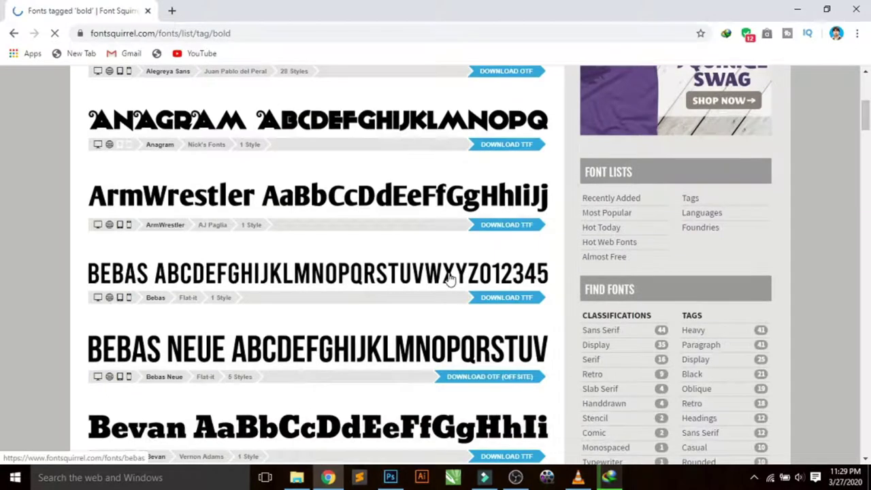
pyautogui.scroll(-1, 450, 279)
pyautogui.scroll(-1, 450, 280)
pyautogui.scroll(-2, 451, 279)
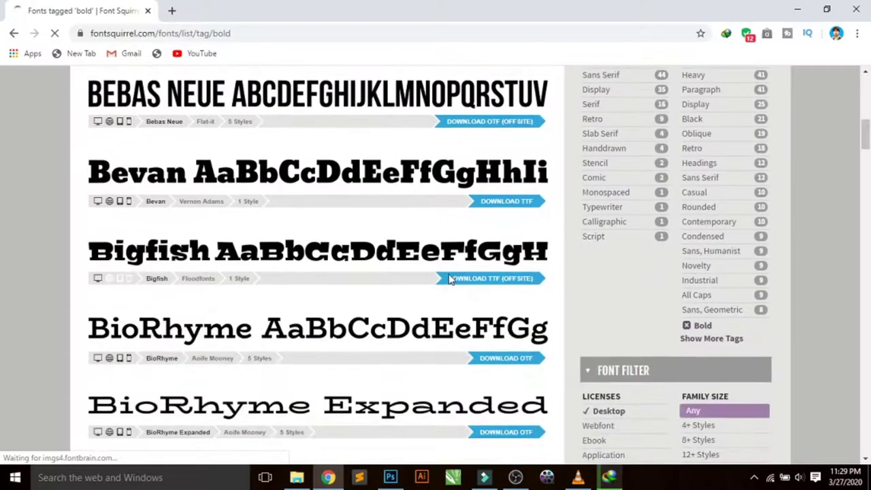
pyautogui.scroll(-1, 451, 279)
pyautogui.scroll(-1, 451, 279)
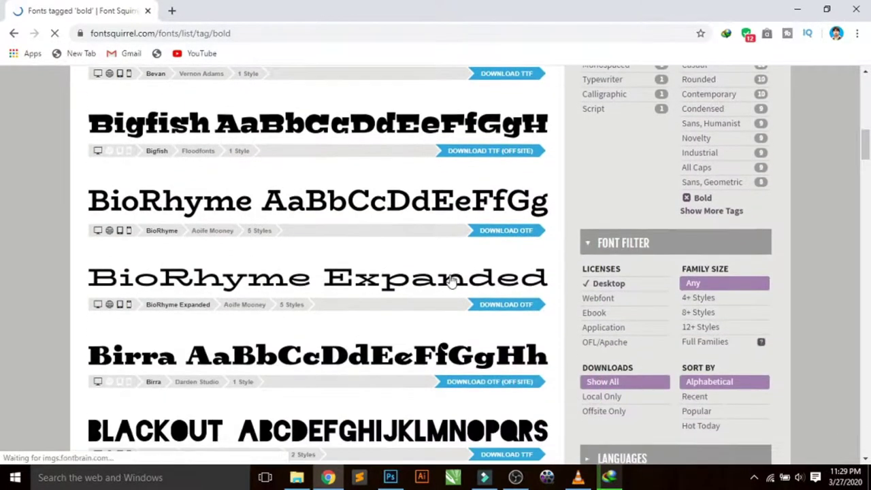
pyautogui.scroll(-1, 450, 279)
pyautogui.scroll(-2, 450, 279)
pyautogui.scroll(-1, 450, 281)
pyautogui.scroll(-1, 449, 281)
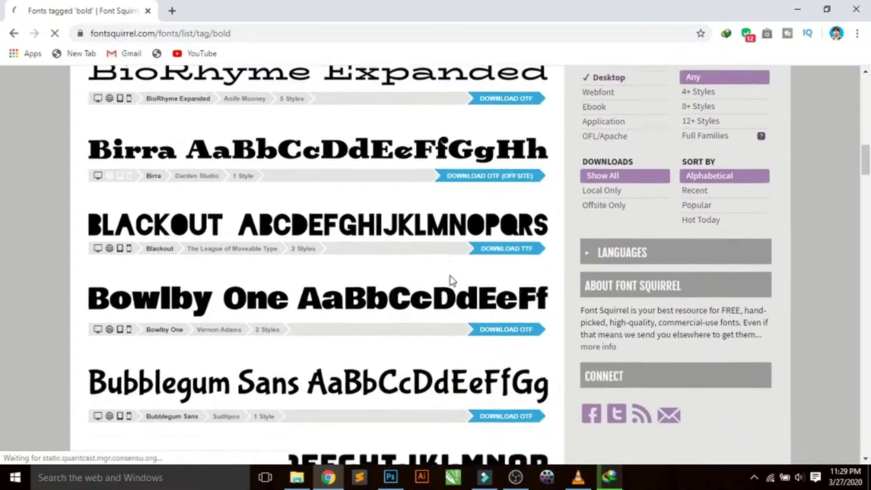
pyautogui.scroll(-1, 451, 282)
pyautogui.scroll(-1, 451, 282)
pyautogui.scroll(-1, 450, 280)
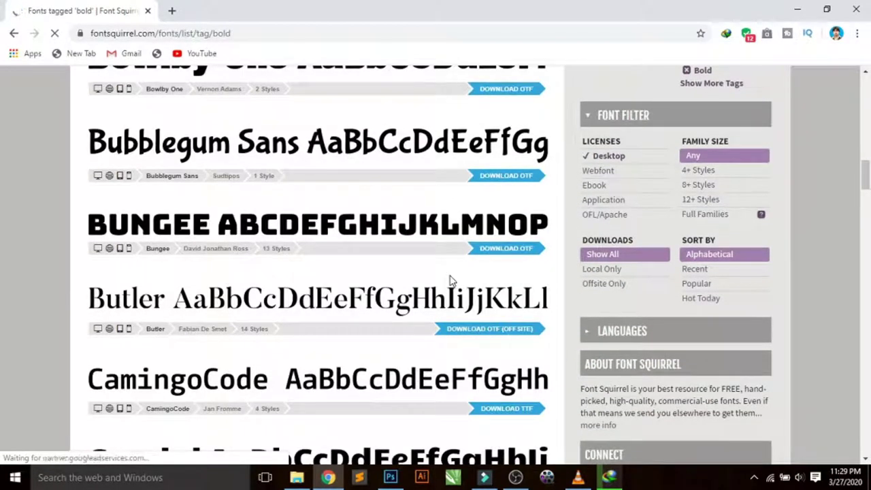
pyautogui.scroll(-3, 451, 281)
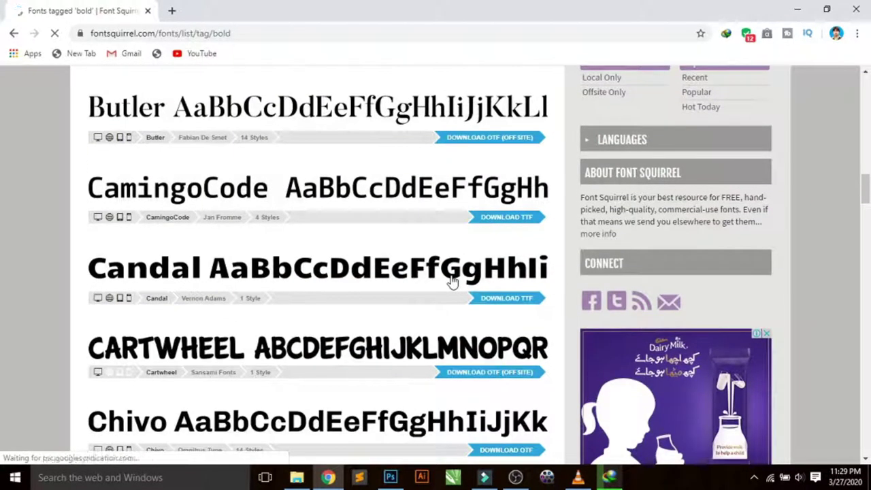
pyautogui.scroll(-1, 452, 280)
pyautogui.scroll(-1, 452, 280)
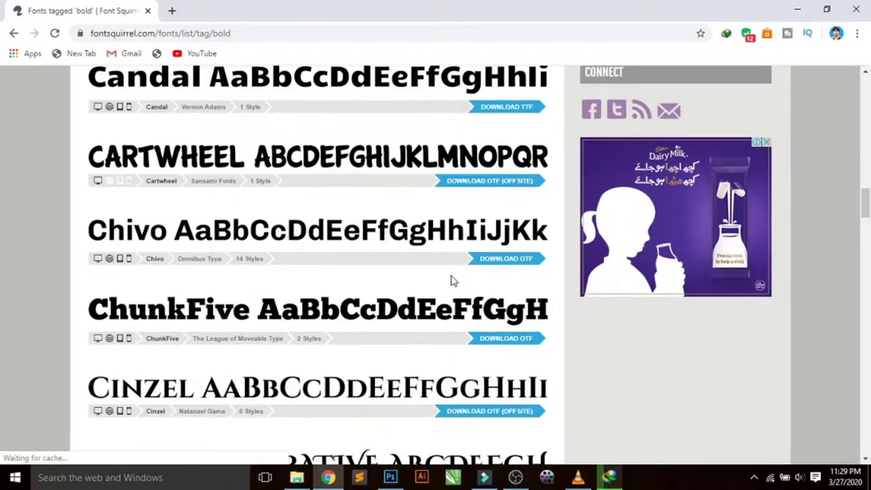
pyautogui.scroll(-2, 452, 281)
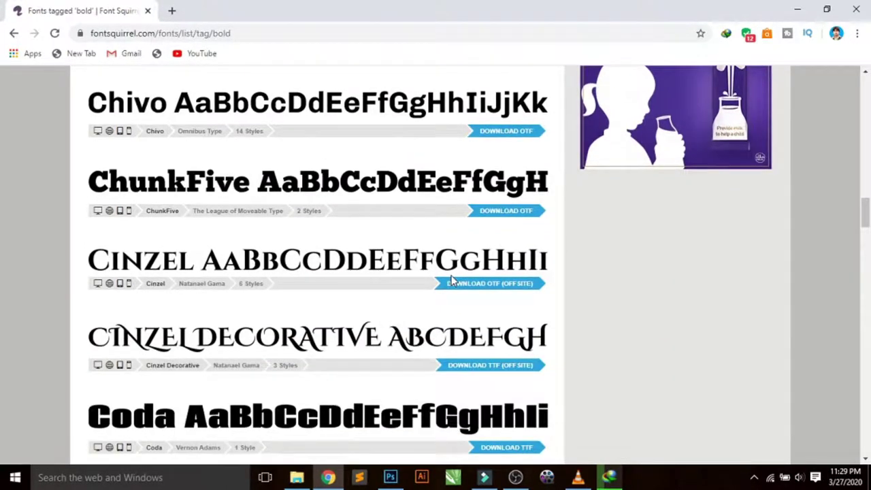
pyautogui.scroll(-1, 452, 280)
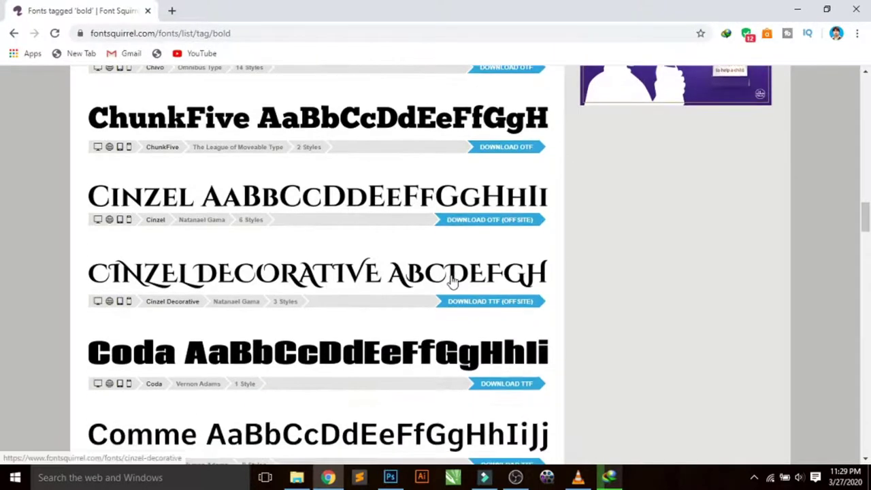
pyautogui.scroll(-2, 452, 280)
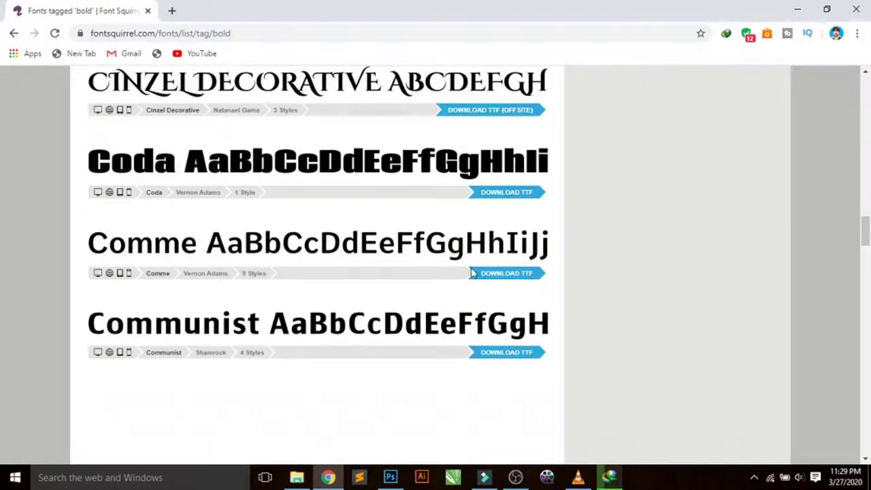
pyautogui.scroll(-3, 509, 279)
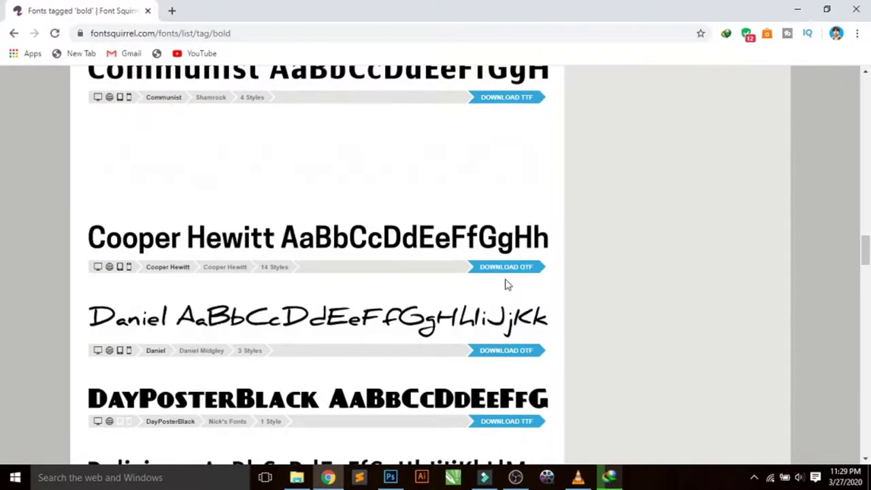
pyautogui.scroll(-1, 507, 284)
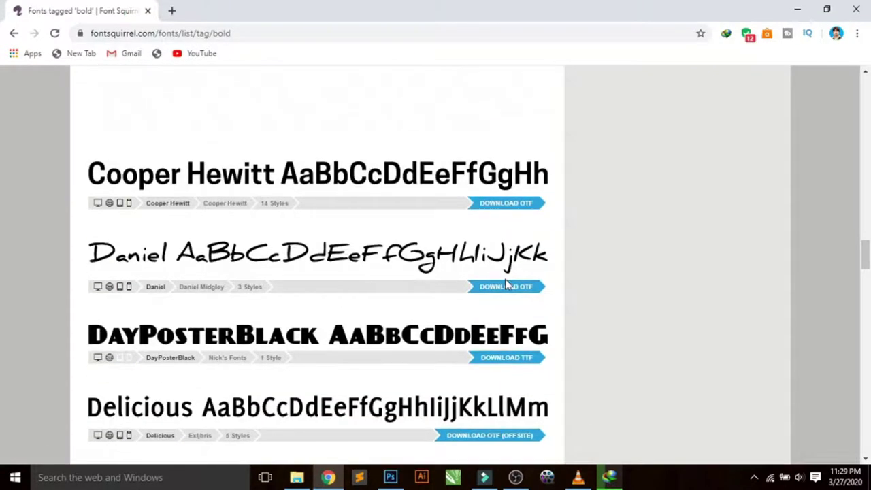
pyautogui.scroll(-1, 506, 284)
# Download DayPosterBlack.zip (17 KB) and show it in the Downloads\Compressed folder
pyautogui.click(509, 296)
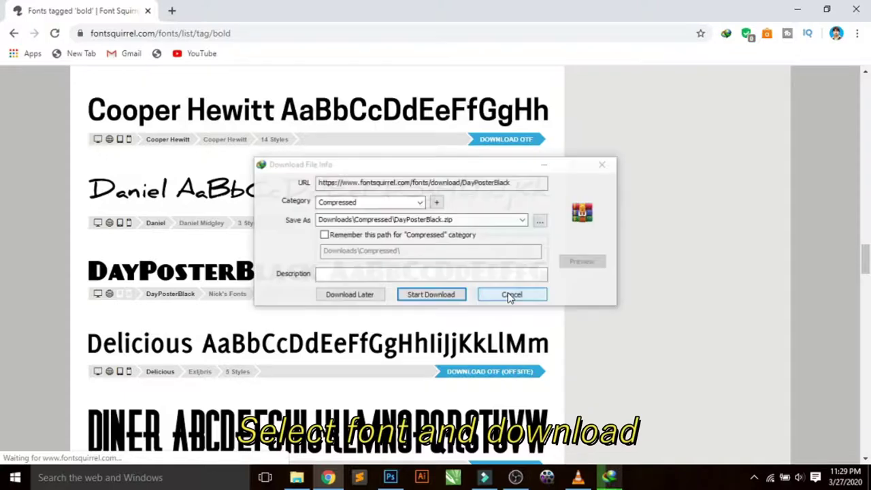
pyautogui.click(431, 295)
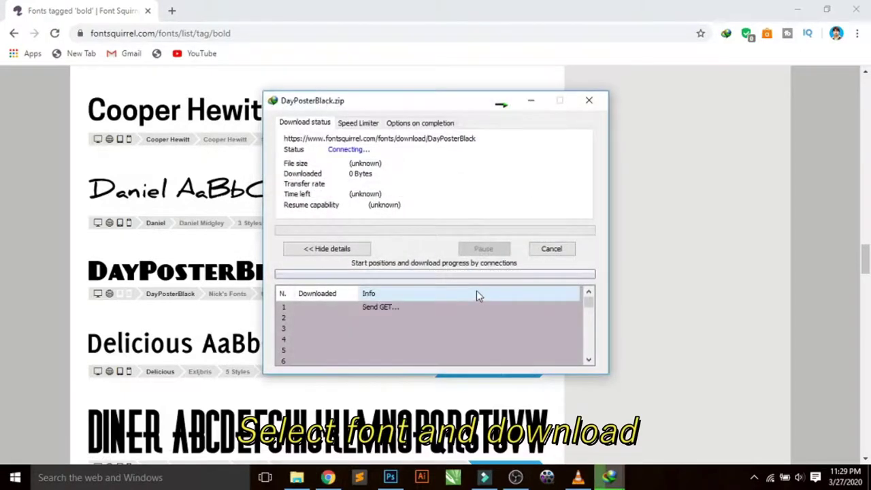
pyautogui.click(456, 278)
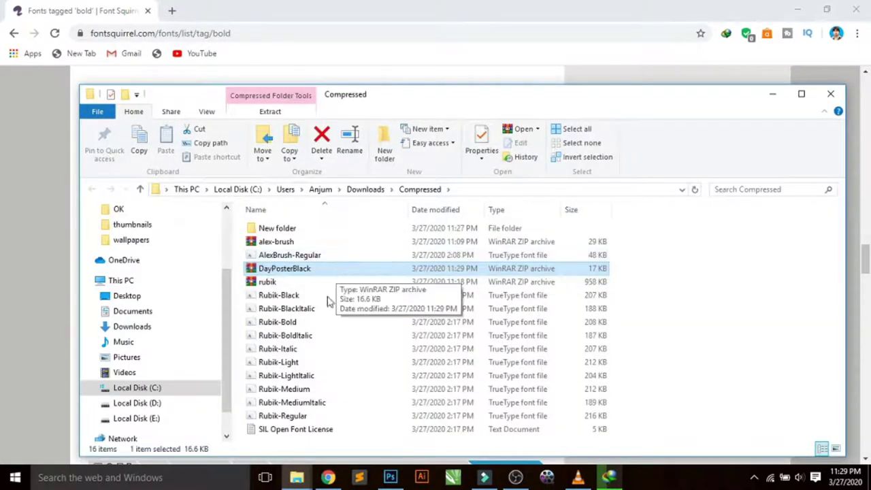
# Move DayPosterBlack.zip into New folder and delete the Alex Brush files and licence
pyautogui.moveTo(275, 269); pyautogui.dragTo(282, 230)
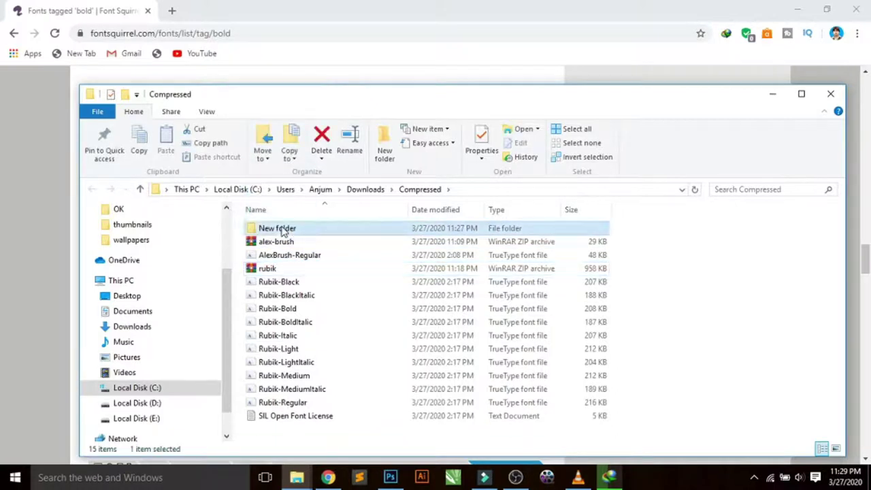
pyautogui.doubleClick(282, 230)
pyautogui.click(276, 269)
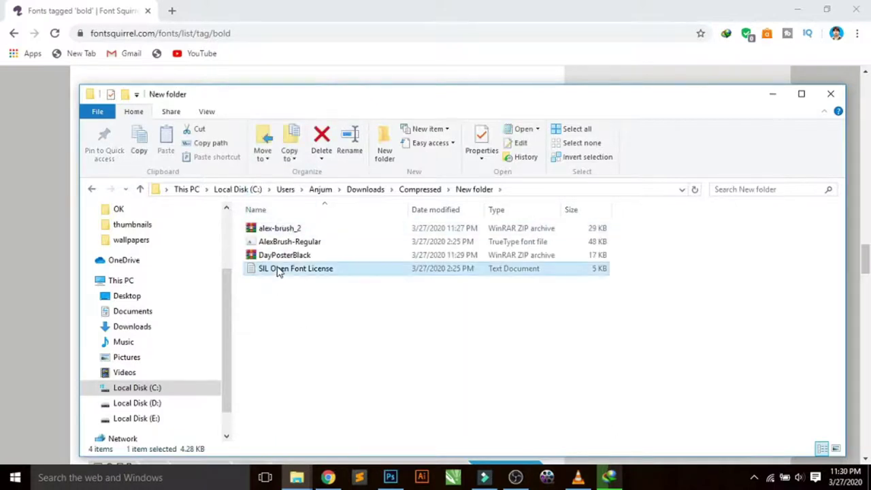
pyautogui.keyDown('ctrl'); pyautogui.click(283, 243); pyautogui.keyUp('ctrl')
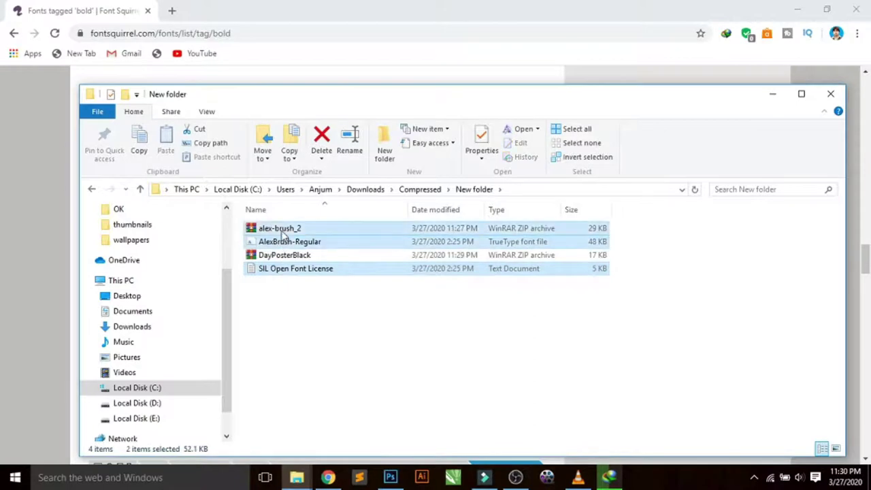
pyautogui.rightClick(283, 232)
pyautogui.click(318, 397)
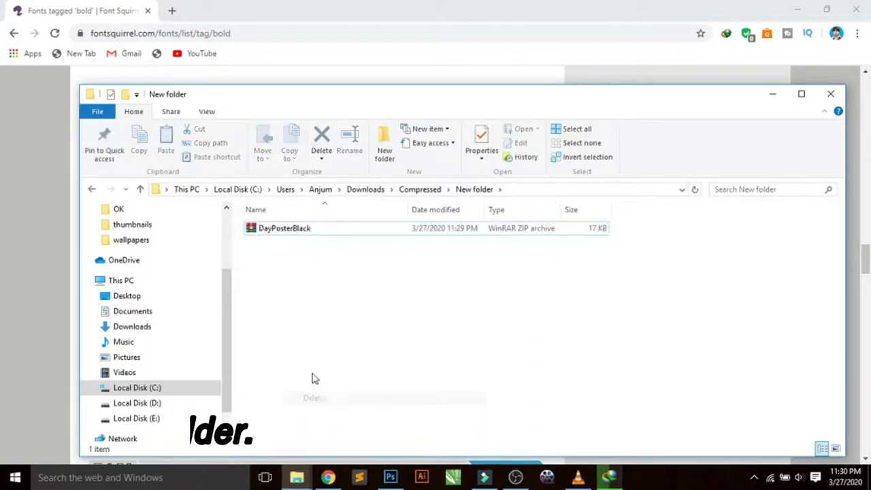
# Extract DayPosterBlack.zip here and select the extracted DAYPBL__ font file
pyautogui.rightClick(278, 235)
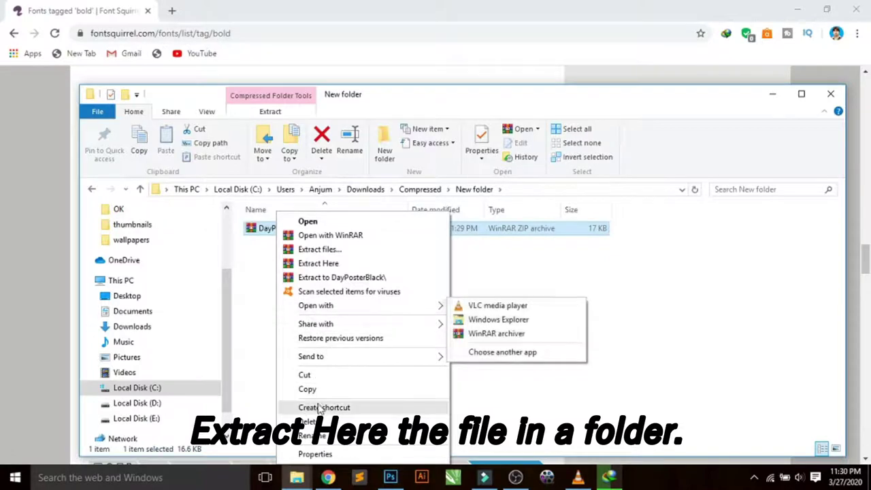
pyautogui.click(324, 264)
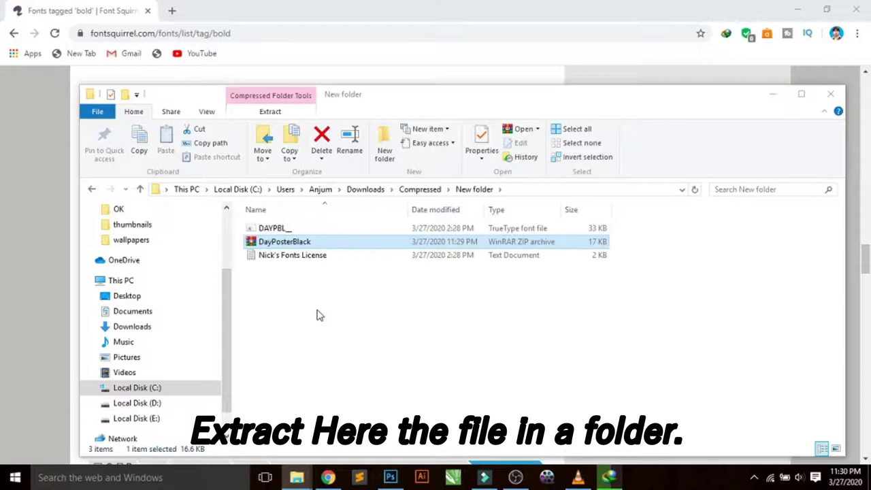
pyautogui.click(275, 230)
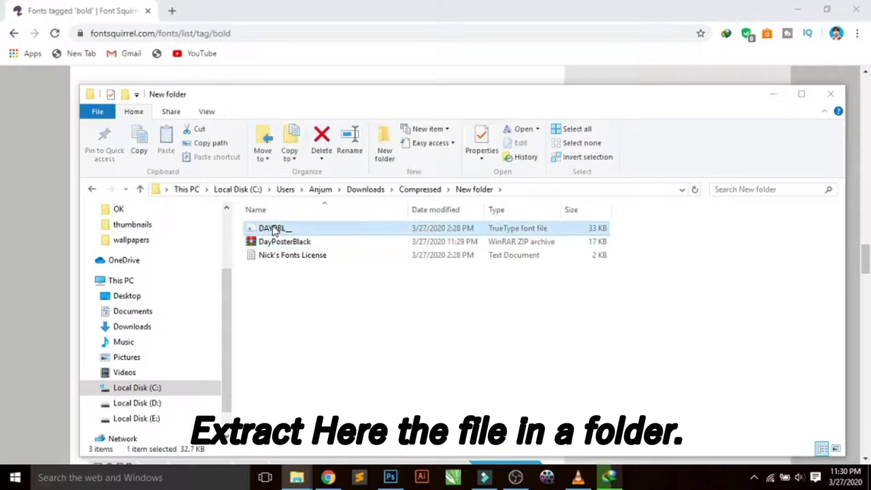
pyautogui.rightClick(275, 230)
# Install the DAYPBL__ DayPosterBlack font, then return to Photoshop
pyautogui.click(302, 221)
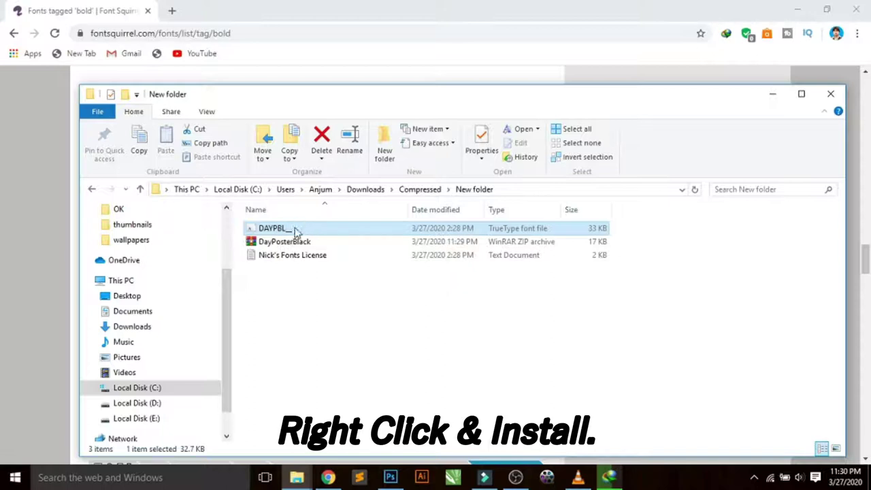
pyautogui.click(315, 294)
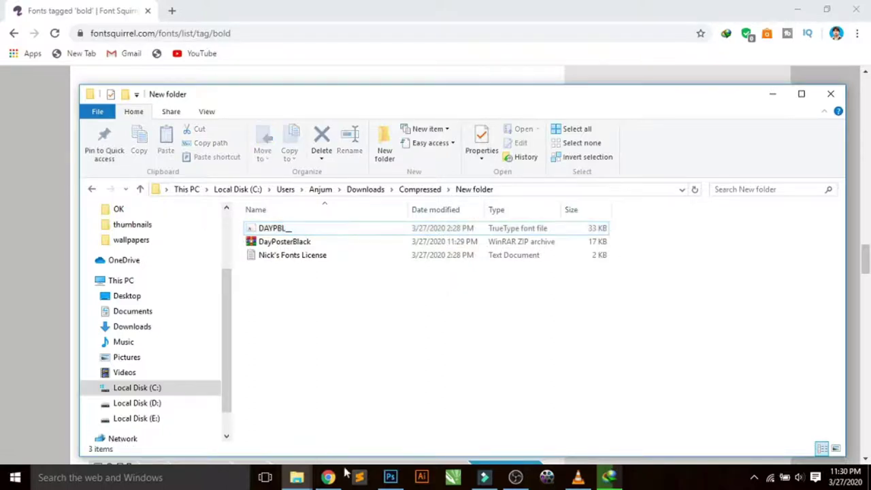
pyautogui.click(391, 479)
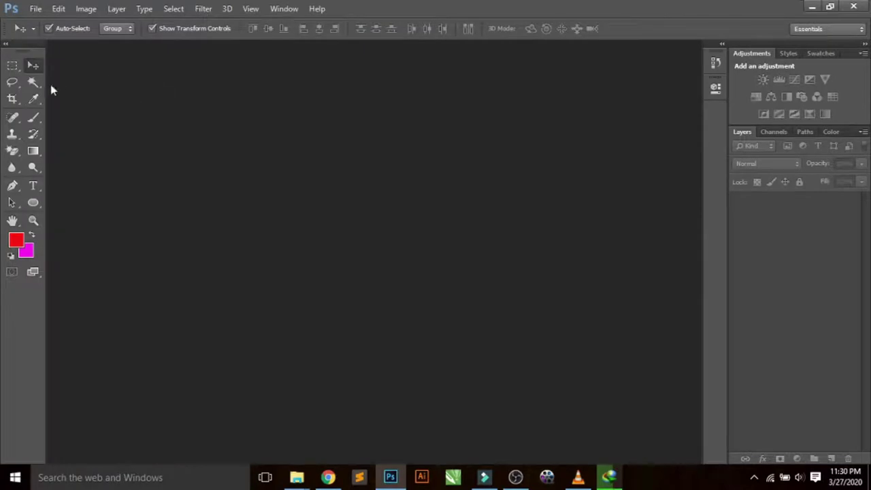
# Create a new 1280×720 Untitled-1 document and dock it in the workspace
pyautogui.click(33, 186)
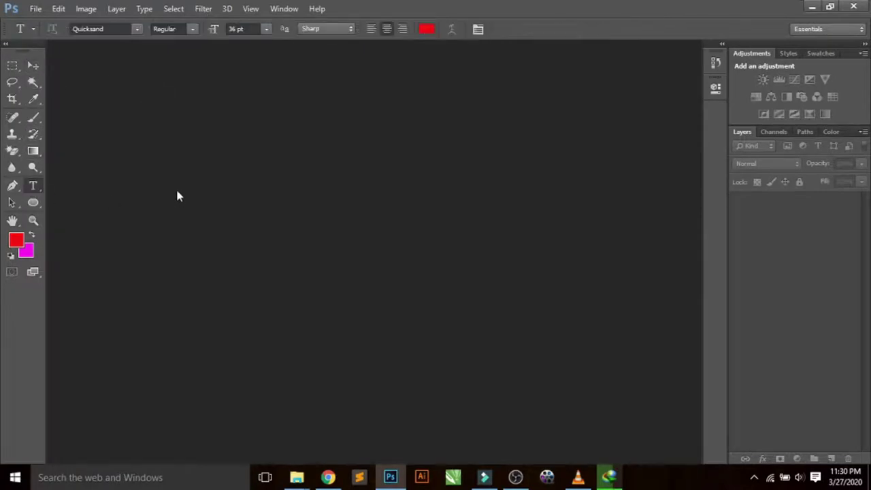
pyautogui.click(34, 65)
pyautogui.click(36, 8)
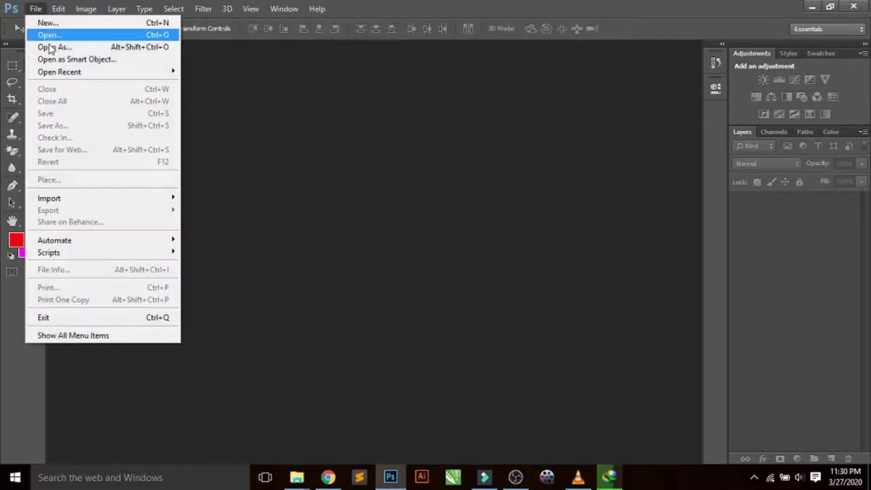
pyautogui.click(41, 22)
pyautogui.click(493, 132)
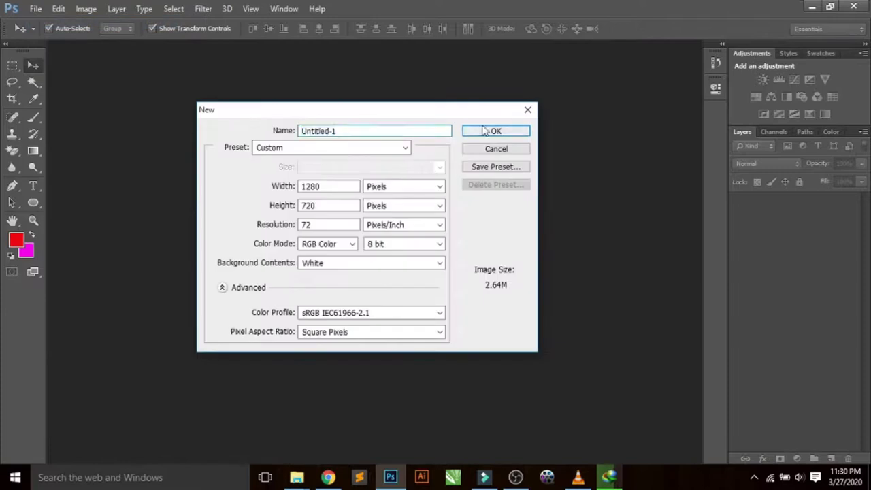
pyautogui.moveTo(143, 51); pyautogui.dragTo(156, 46)
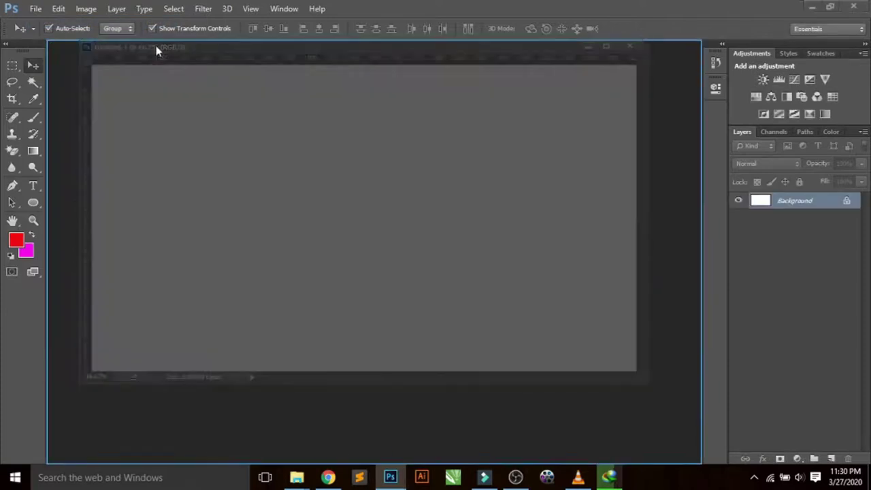
# Set the Type tool font to DayPosterBlack, replacing Quicksand
pyautogui.click(33, 186)
pyautogui.click(109, 28)
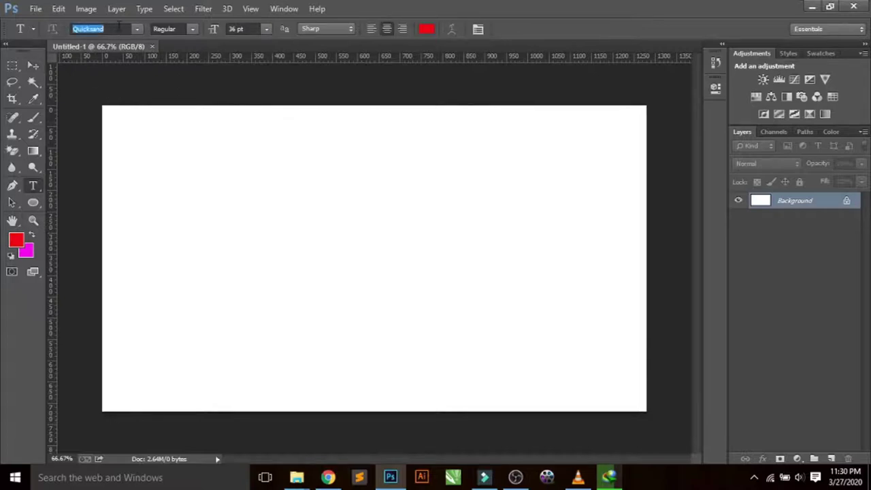
pyautogui.write('DayPosterBlack')
pyautogui.click(137, 29)
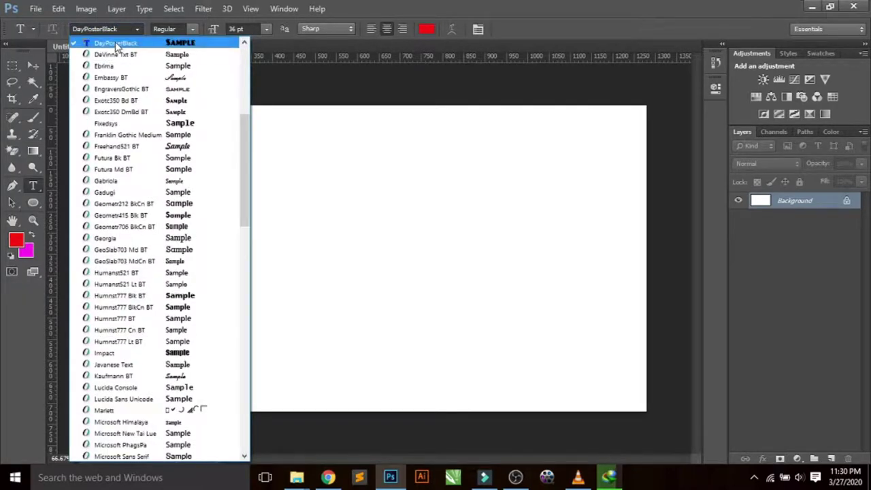
pyautogui.scroll(1, 117, 49)
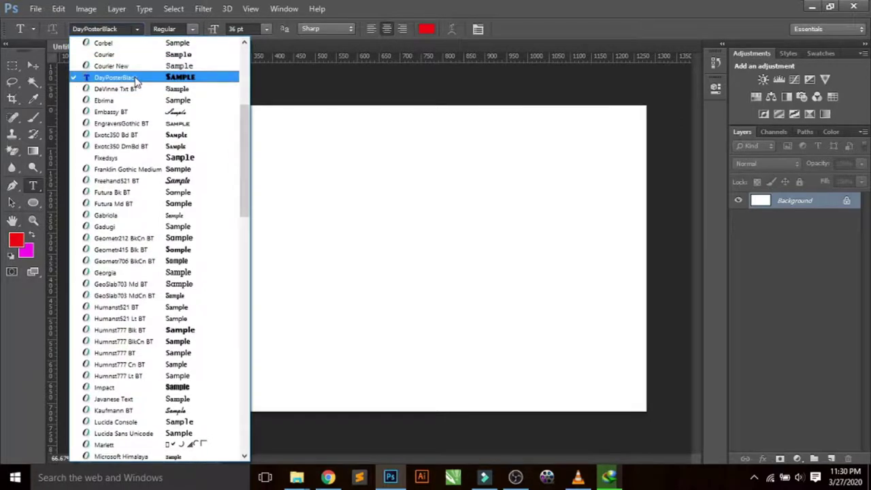
pyautogui.click(136, 80)
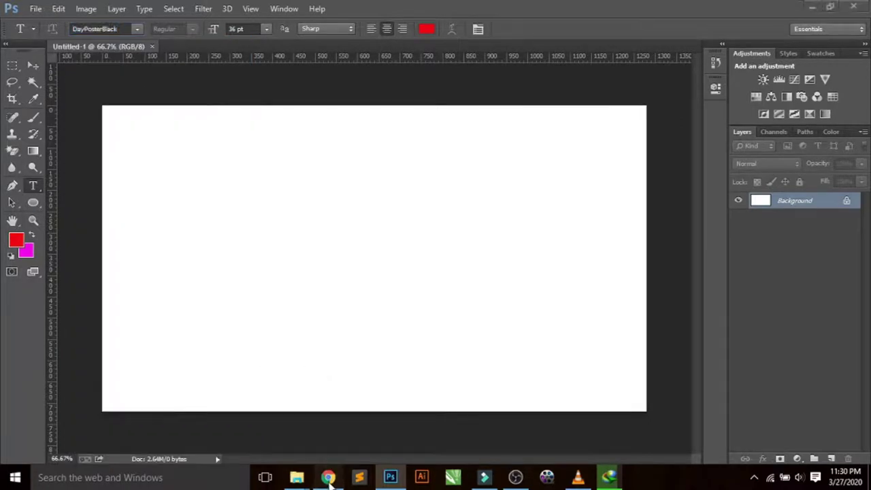
# Start a 60 pt DayPosterBlack text layer left of centre and type 'VICKEY TECHNICAL'
pyautogui.click(329, 478)
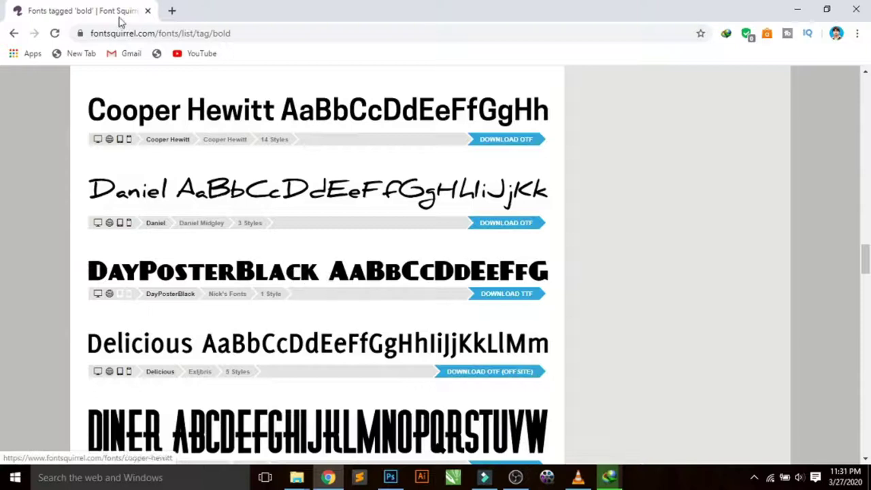
pyautogui.click(390, 479)
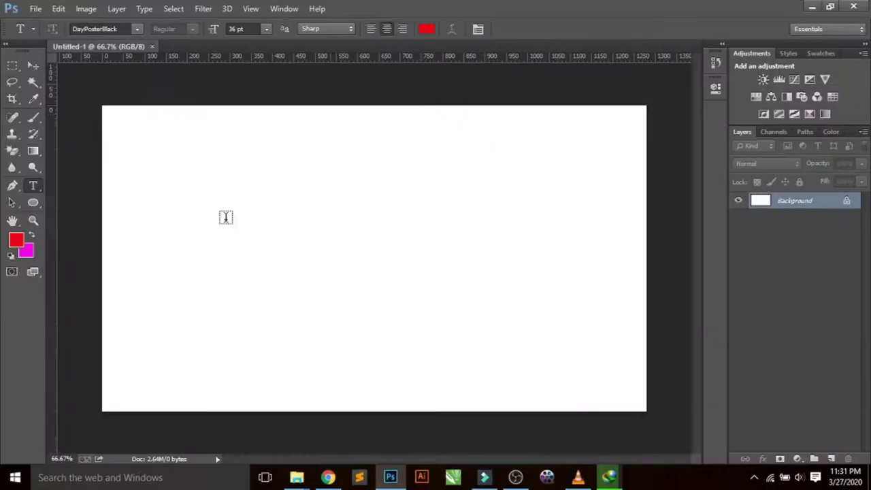
pyautogui.click(137, 29)
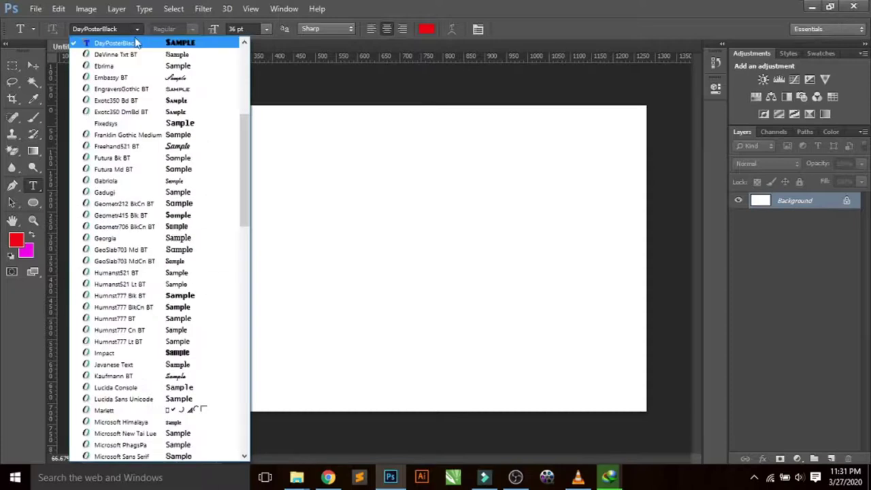
pyautogui.click(261, 241)
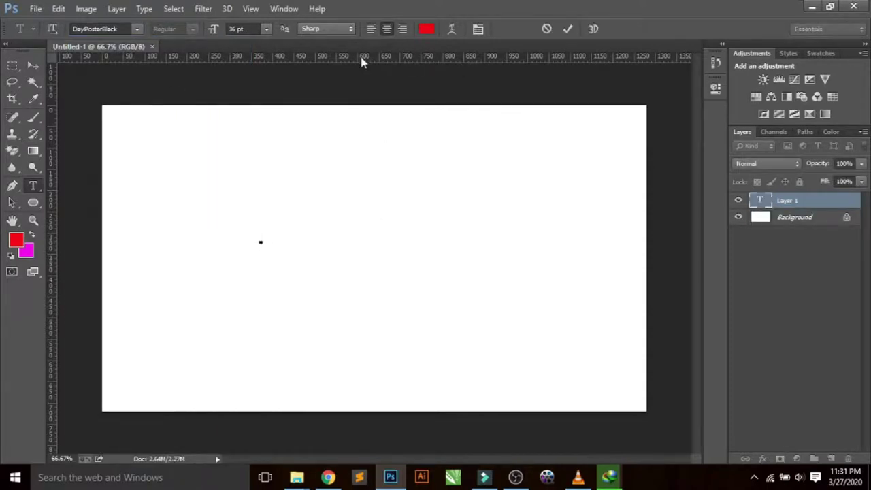
pyautogui.click(267, 28)
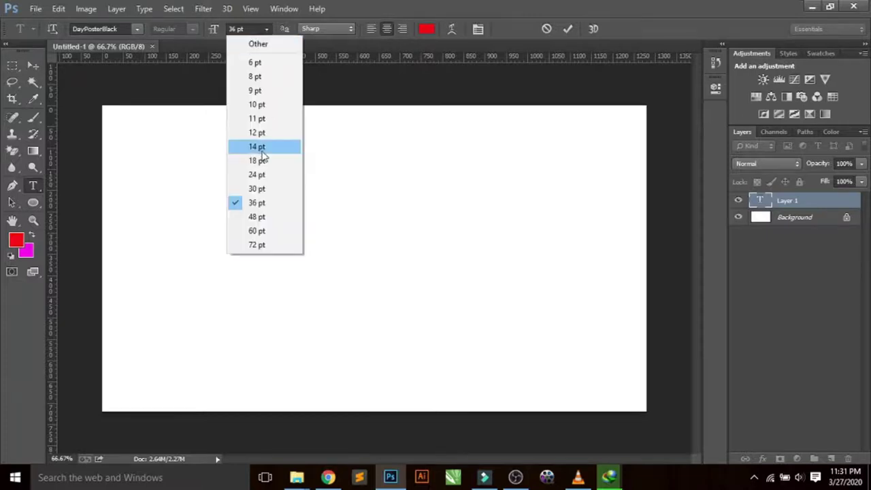
pyautogui.click(249, 233)
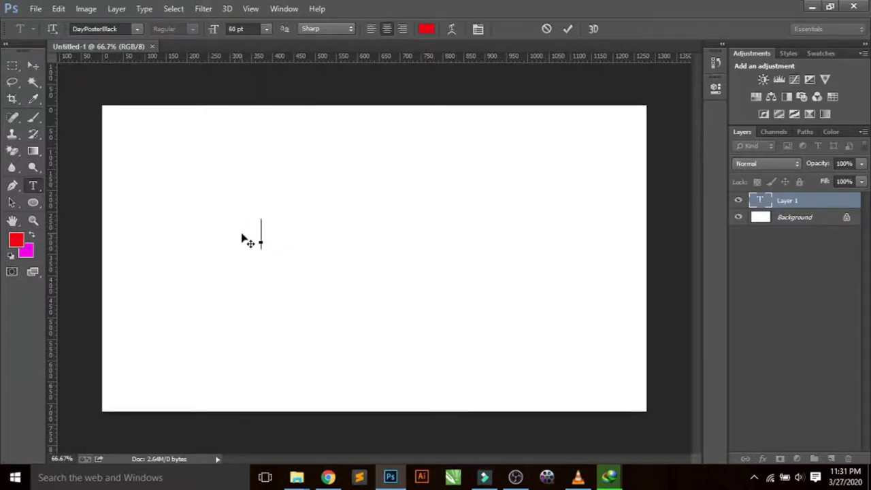
pyautogui.write('VICK')
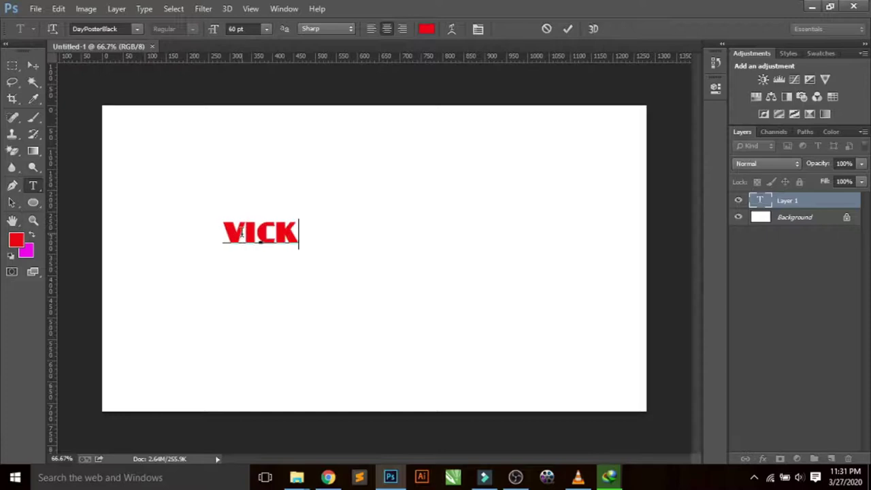
pyautogui.write('EY')
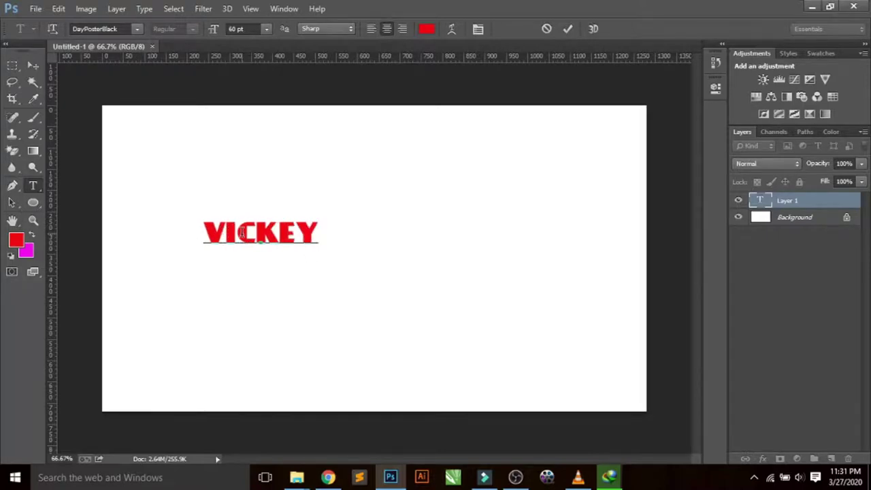
pyautogui.write(' TECHNICAL')
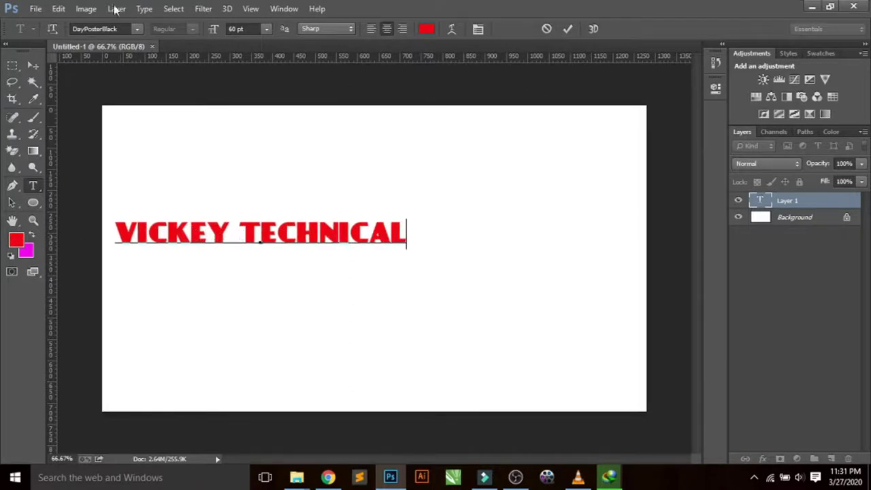
# Commit the VICKEY TECHNICAL text and change its colour to black
pyautogui.click(34, 68)
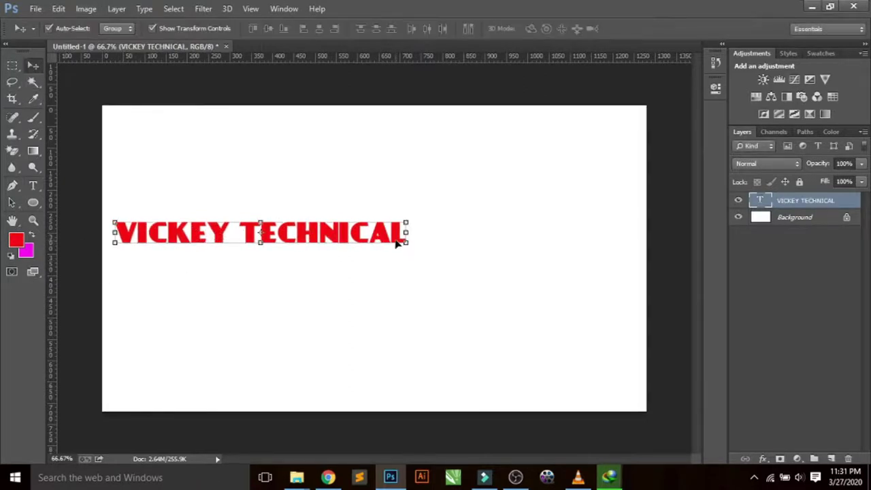
pyautogui.click(17, 242)
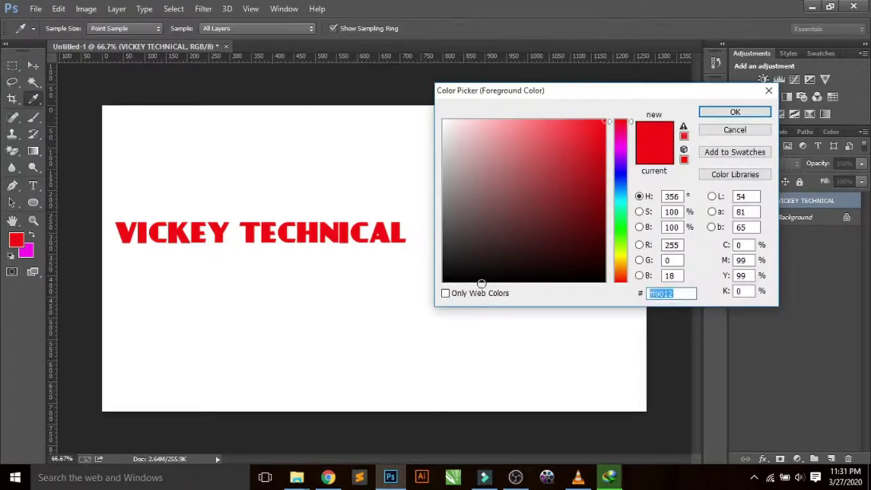
pyautogui.click(472, 281)
pyautogui.click(728, 112)
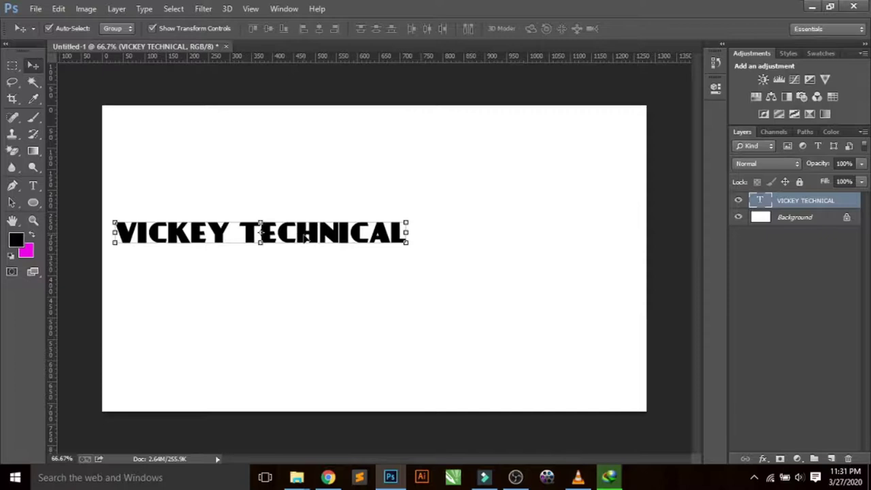
# Move the title right and down toward centre and enlarge it with Free Transform
pyautogui.moveTo(306, 235); pyautogui.dragTo(381, 254)
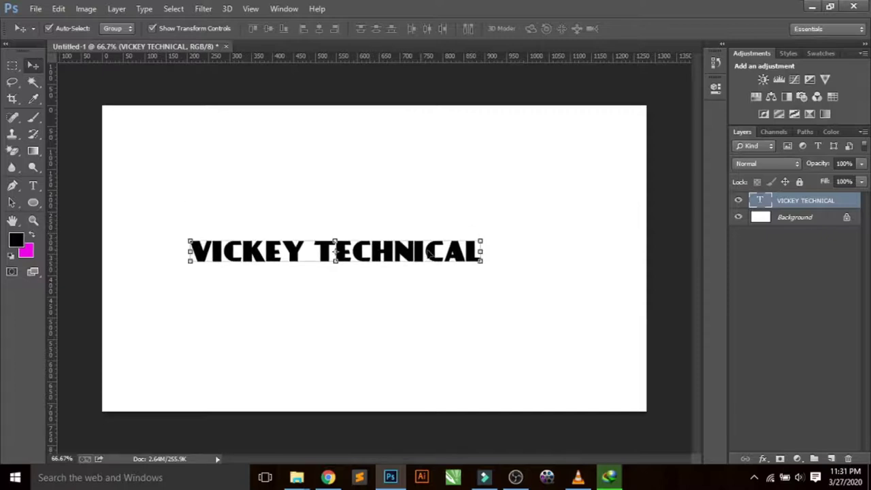
pyautogui.moveTo(483, 263); pyautogui.dragTo(530, 288)
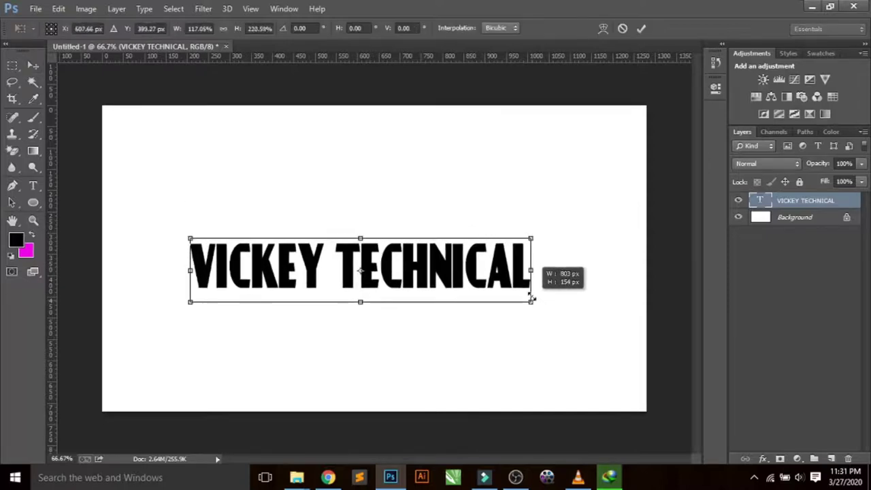
pyautogui.press('Return')
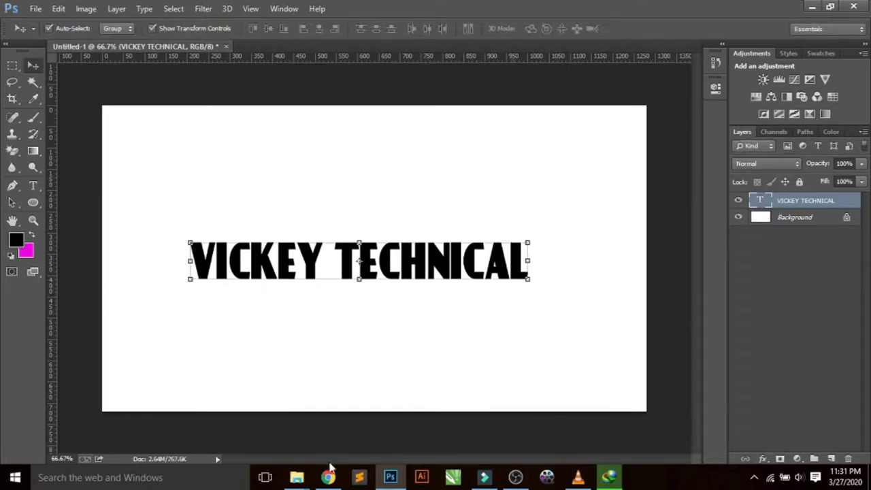
# Open the folder containing the finished fira-sans.zip download
pyautogui.click(328, 478)
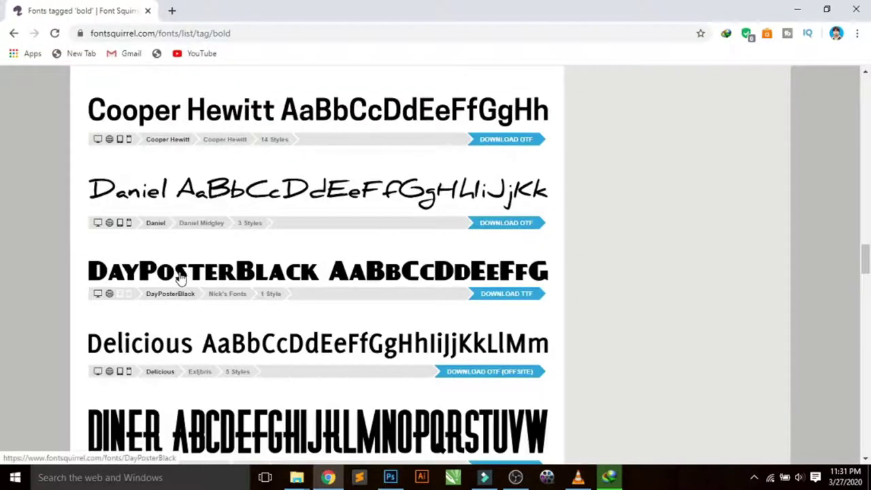
pyautogui.click(391, 478)
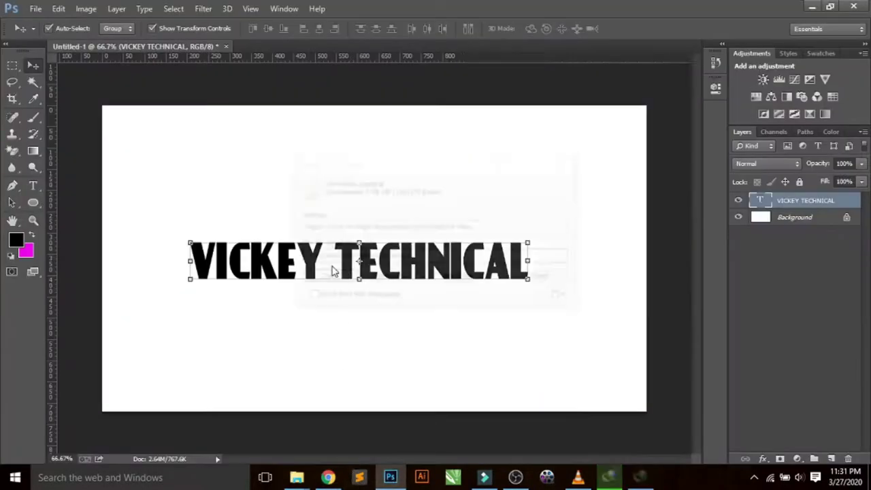
pyautogui.click(456, 281)
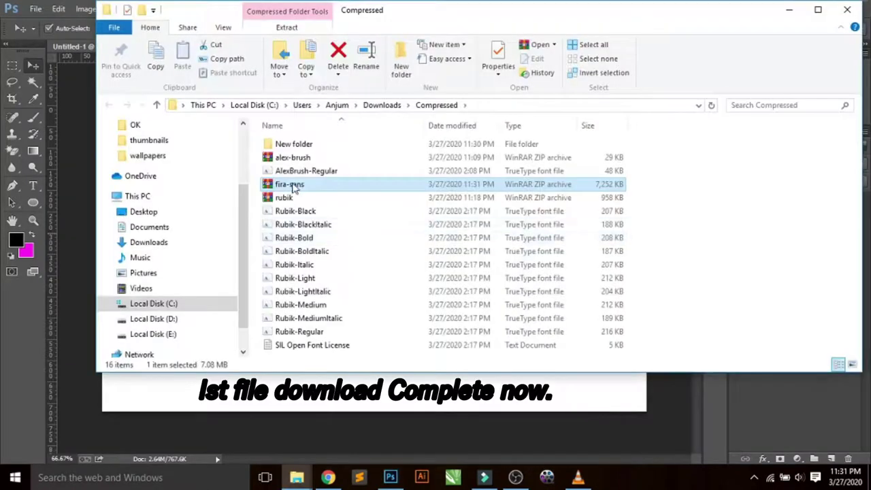
# Move fira-sans.zip into New folder and delete the old DAYPBL font and Nick's Fonts License
pyautogui.moveTo(294, 188); pyautogui.dragTo(289, 145)
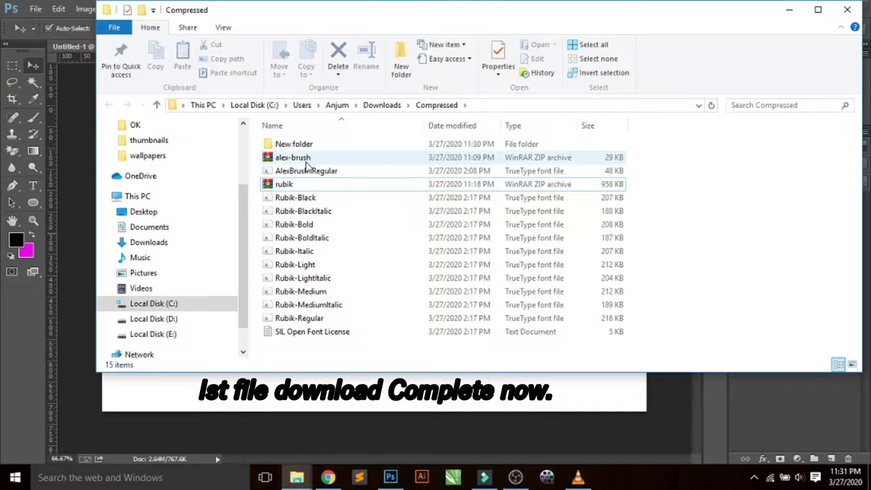
pyautogui.doubleClick(301, 145)
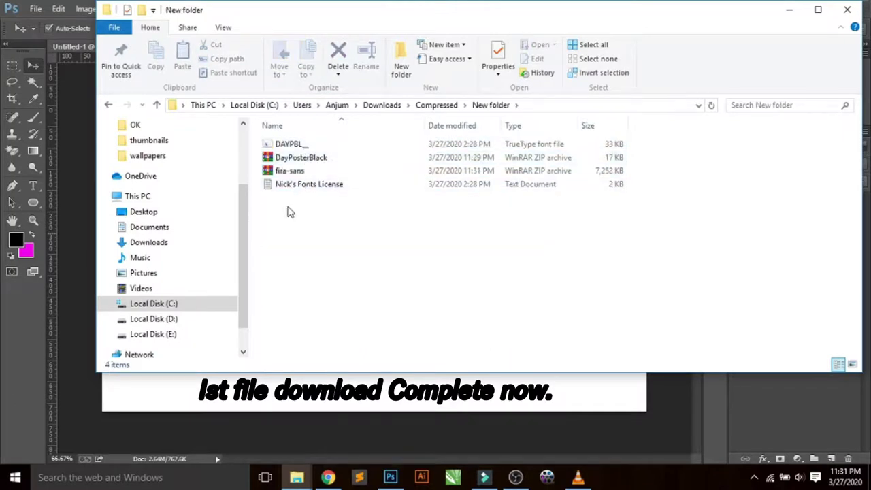
pyautogui.moveTo(285, 211); pyautogui.dragTo(292, 194)
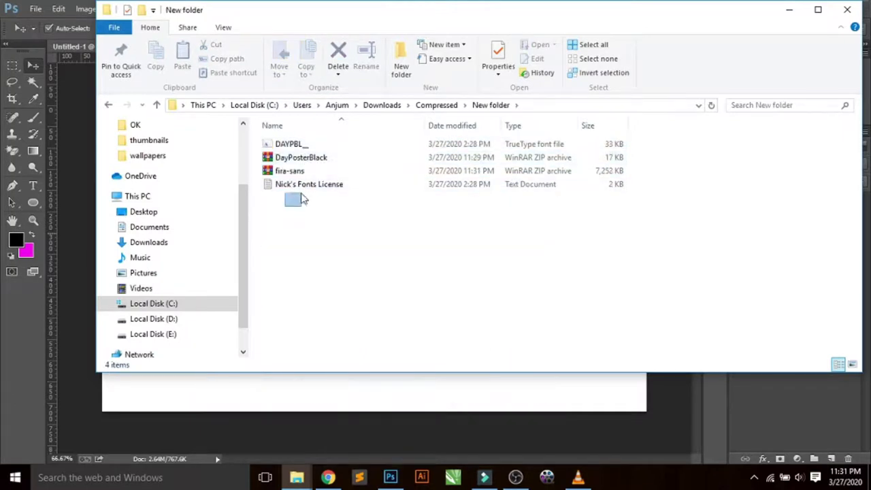
pyautogui.keyDown('ctrl'); pyautogui.click(288, 146); pyautogui.keyUp('ctrl')
pyautogui.press('Delete')
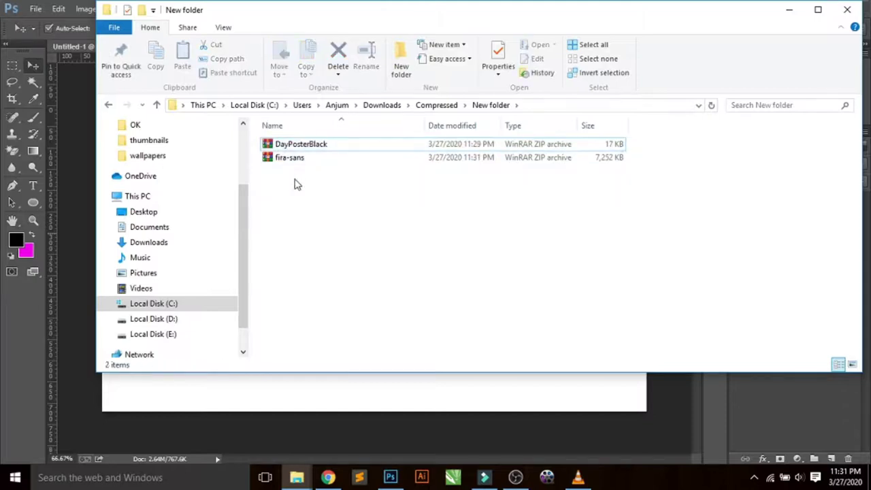
# Extract the fira-sans archive into New folder and maximize the Explorer window
pyautogui.click(292, 163)
pyautogui.rightClick(292, 164)
pyautogui.moveTo(332, 257)
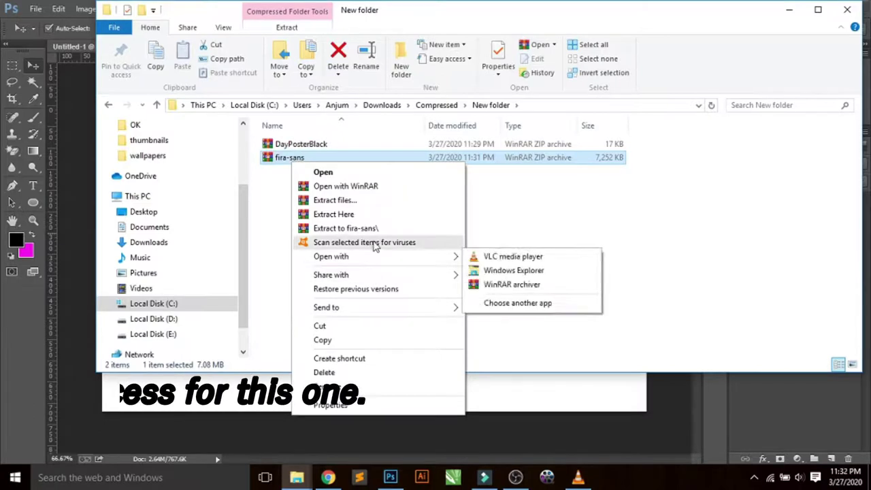
pyautogui.click(365, 214)
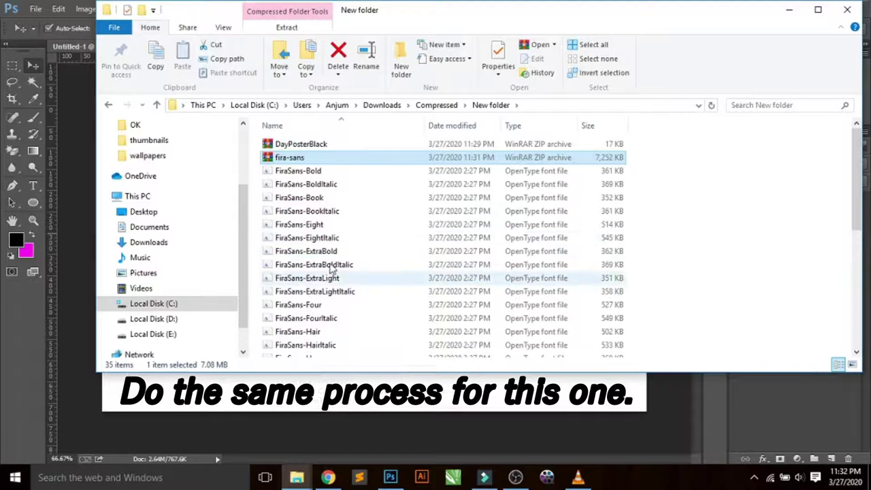
pyautogui.scroll(-3, 334, 258)
pyautogui.scroll(-1, 333, 259)
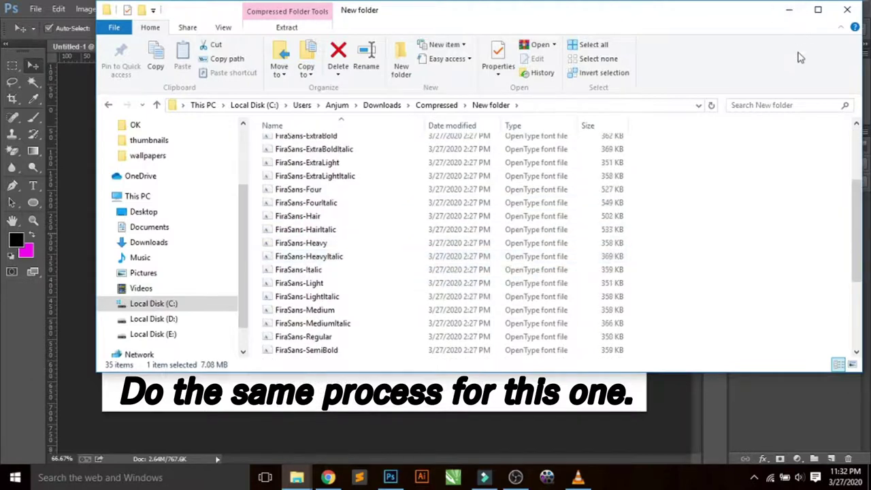
pyautogui.click(816, 15)
pyautogui.scroll(-1, 259, 194)
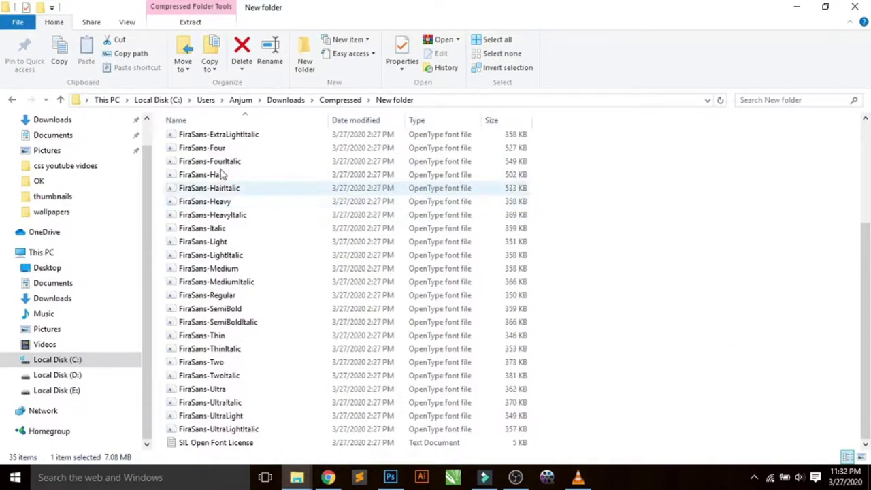
pyautogui.scroll(2, 204, 164)
pyautogui.scroll(2, 187, 155)
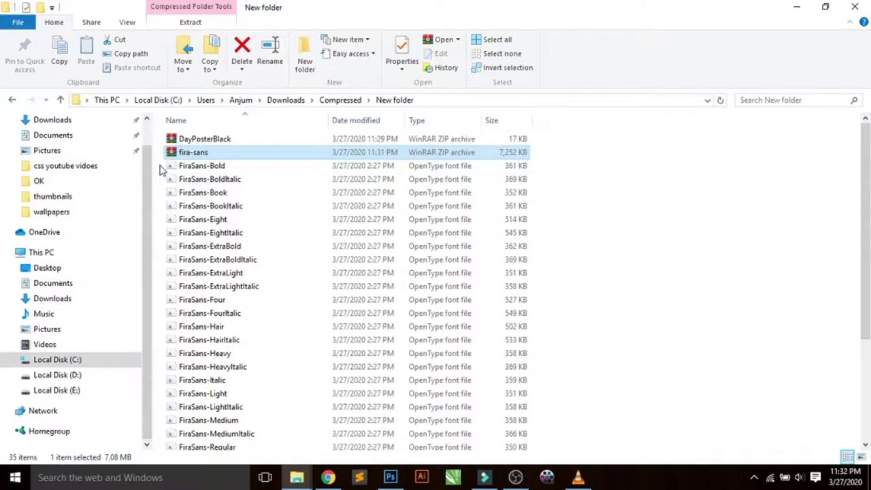
# Select all 32 FiraSans font files and install them, then go back to Photoshop
pyautogui.moveTo(161, 170); pyautogui.dragTo(257, 375)
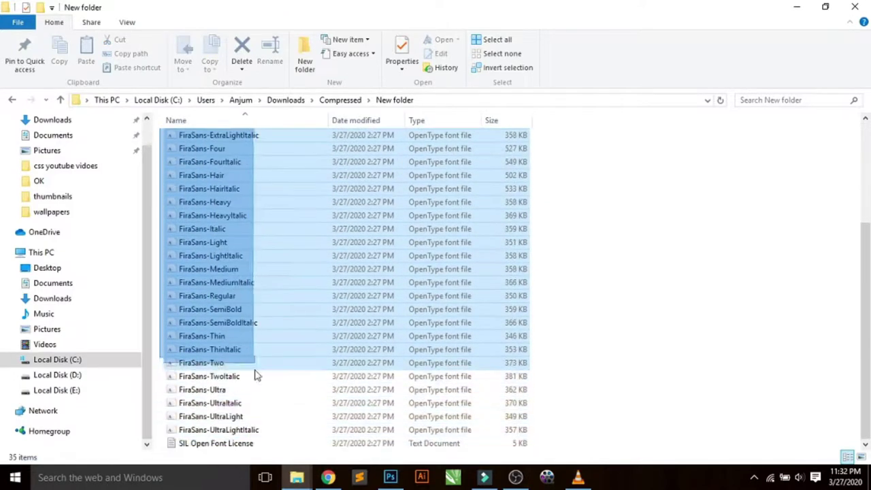
pyautogui.moveTo(256, 376); pyautogui.dragTo(266, 437)
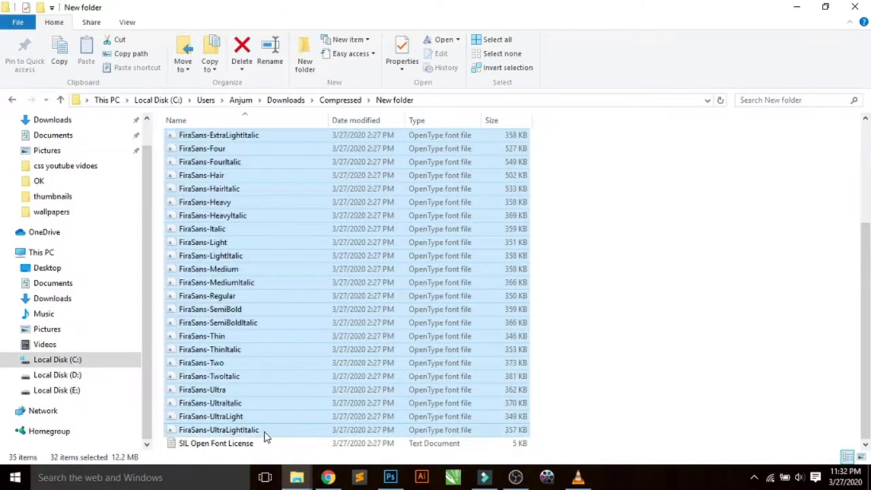
pyautogui.rightClick(265, 437)
pyautogui.click(307, 217)
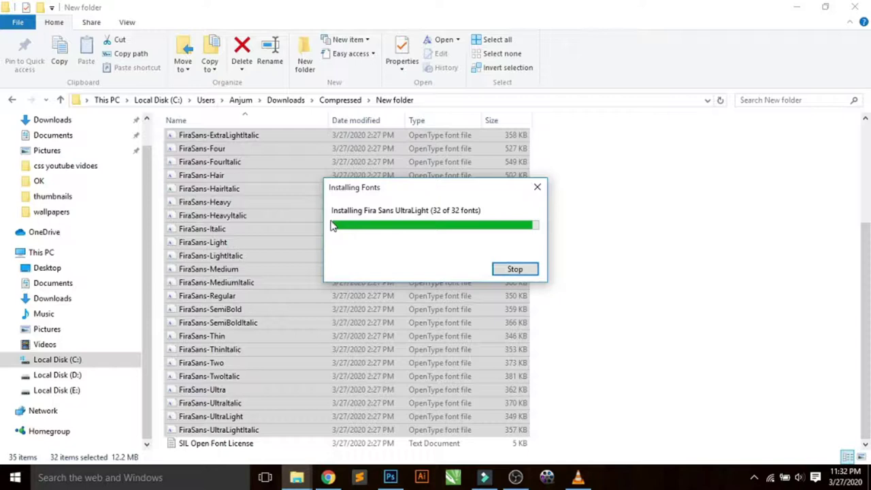
pyautogui.click(564, 186)
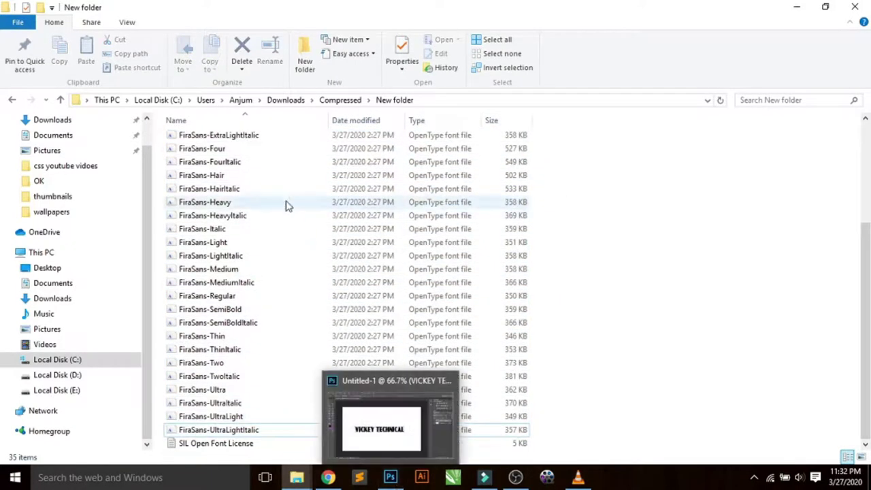
pyautogui.scroll(4, 272, 197)
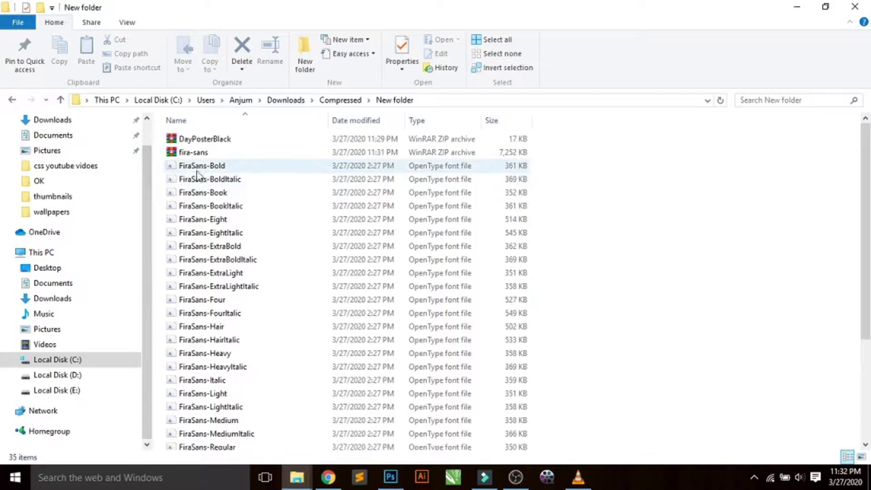
pyautogui.click(390, 477)
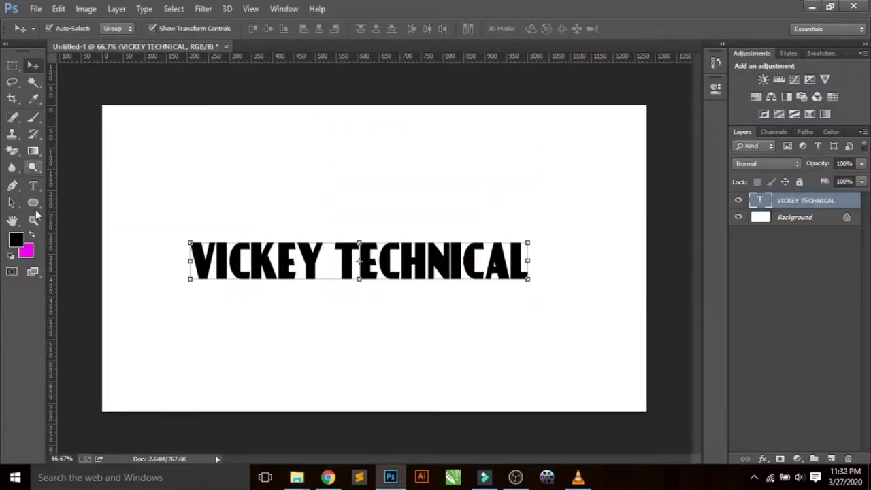
# Switch the VICKEY TECHNICAL title's font from DayPosterBlack to Fira Sans Regular
pyautogui.click(33, 185)
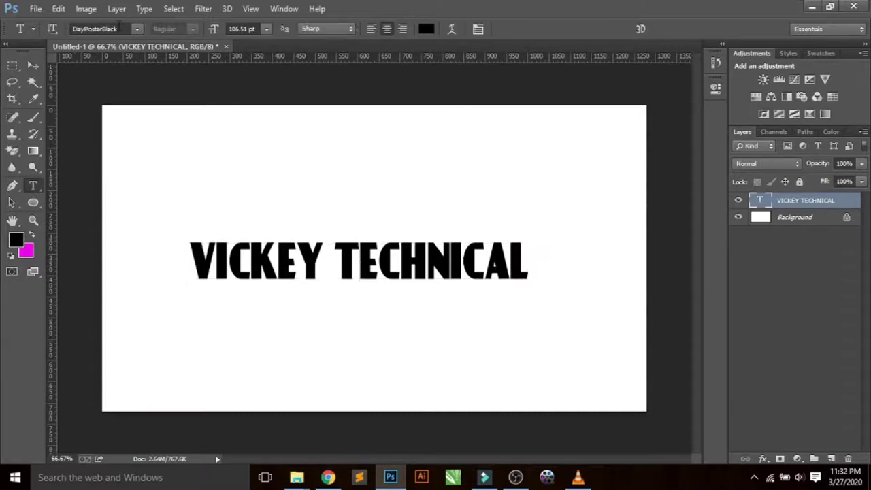
pyautogui.click(120, 28)
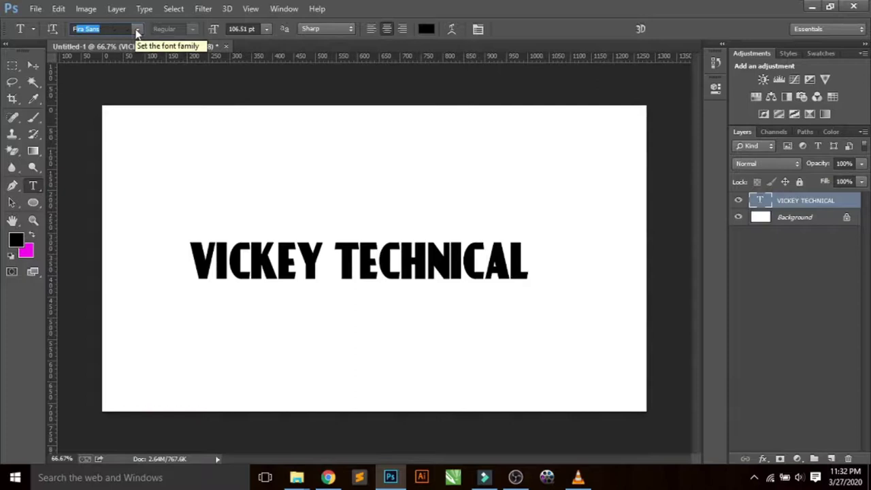
pyautogui.click(137, 30)
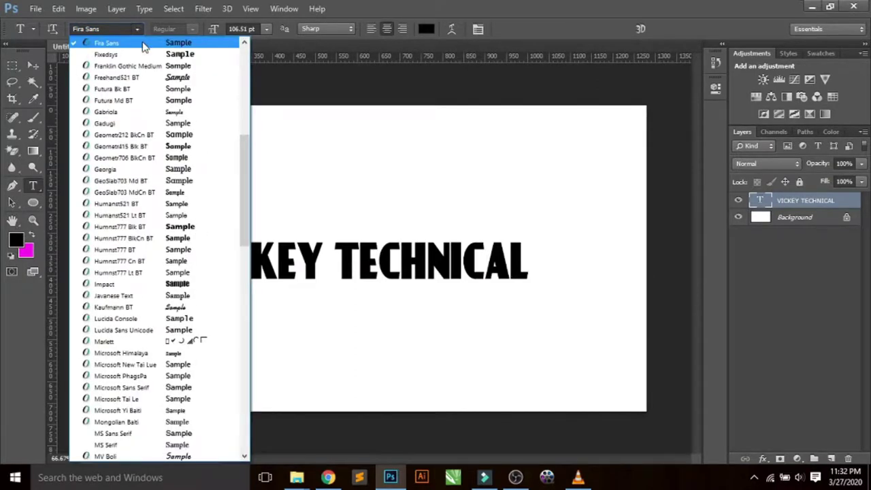
pyautogui.scroll(1, 143, 46)
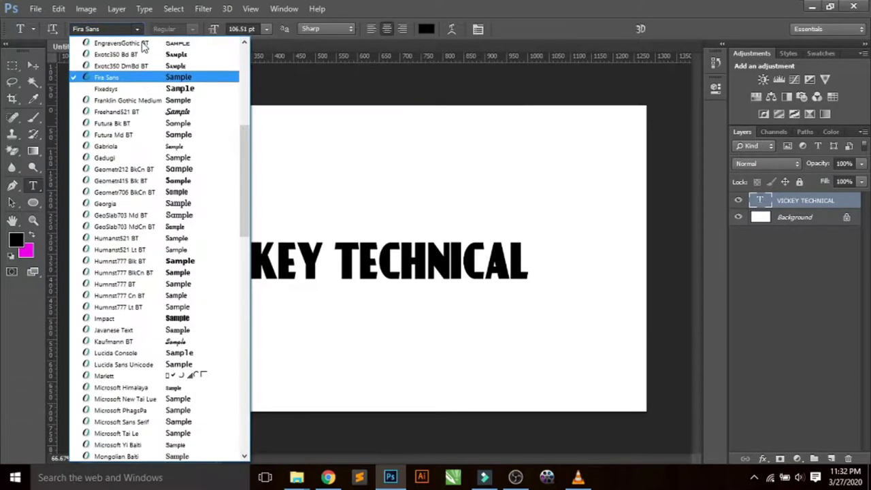
pyautogui.click(143, 79)
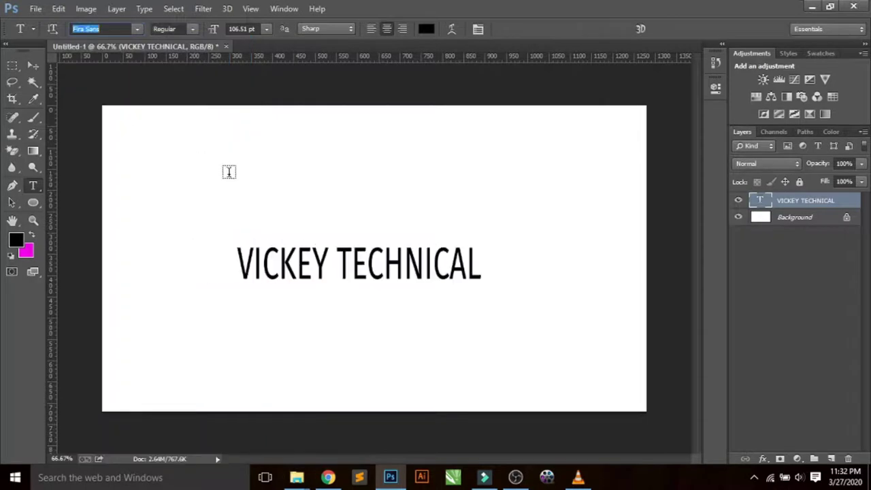
pyautogui.click(229, 172)
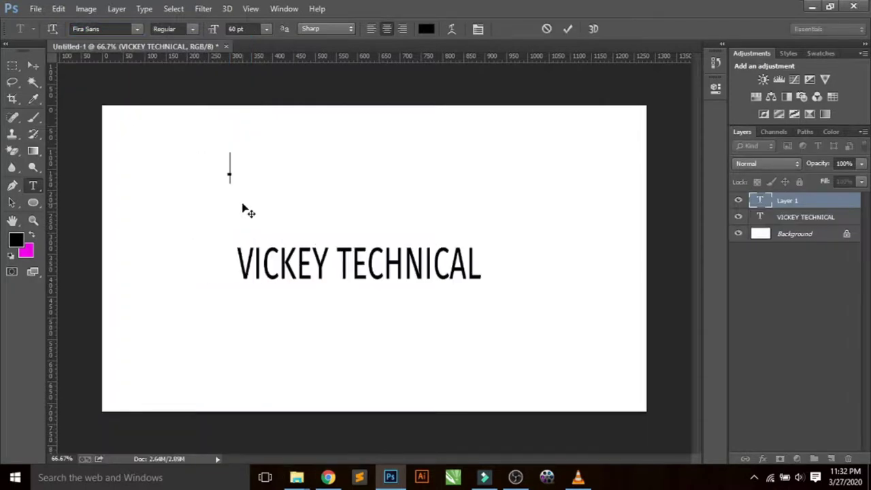
# Correct the typed letters so the new text layer reads FIRA, and commit it
pyautogui.write('EOI')
pyautogui.press('BackSpace')
pyautogui.press('BackSpace')
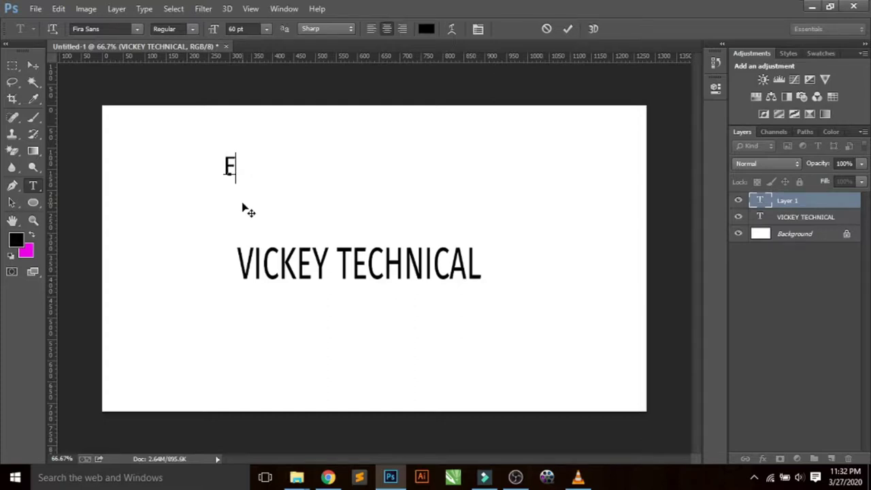
pyautogui.write('RA')
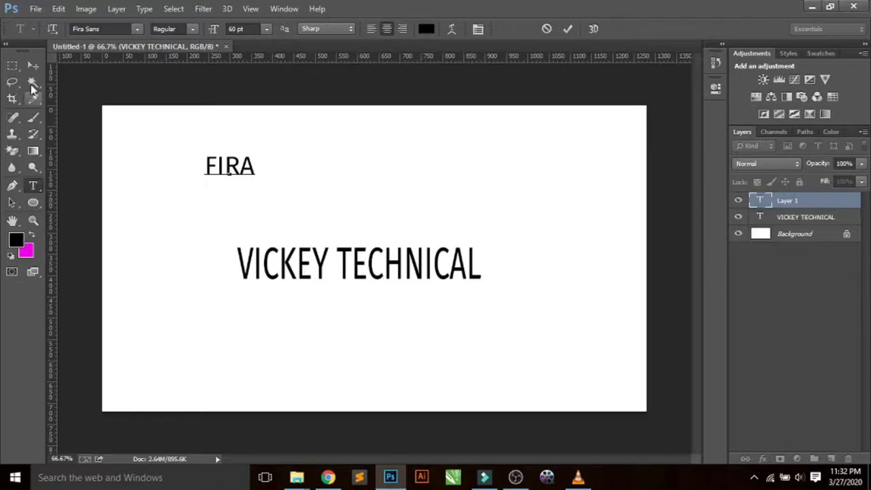
pyautogui.click(32, 64)
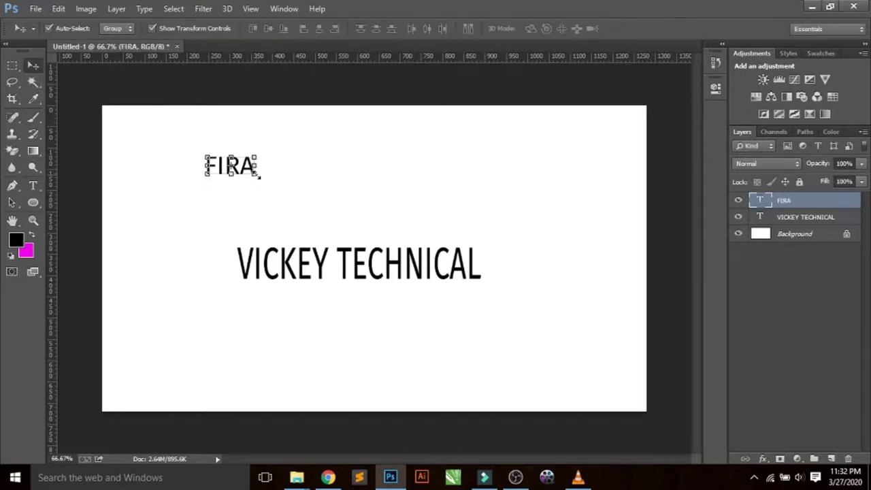
# Scale FIRA up proportionally so it sits large above VICKEY TECHNICAL
pyautogui.moveTo(260, 176); pyautogui.dragTo(415, 233)
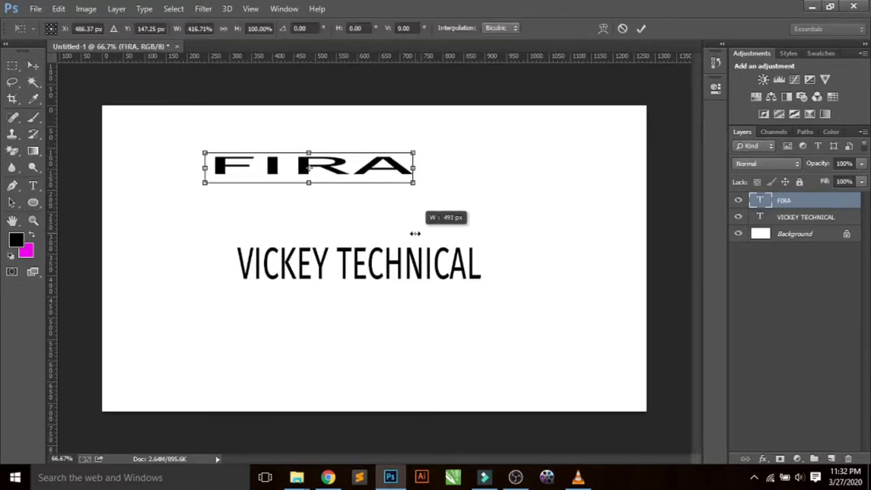
pyautogui.moveTo(415, 233); pyautogui.dragTo(342, 224)
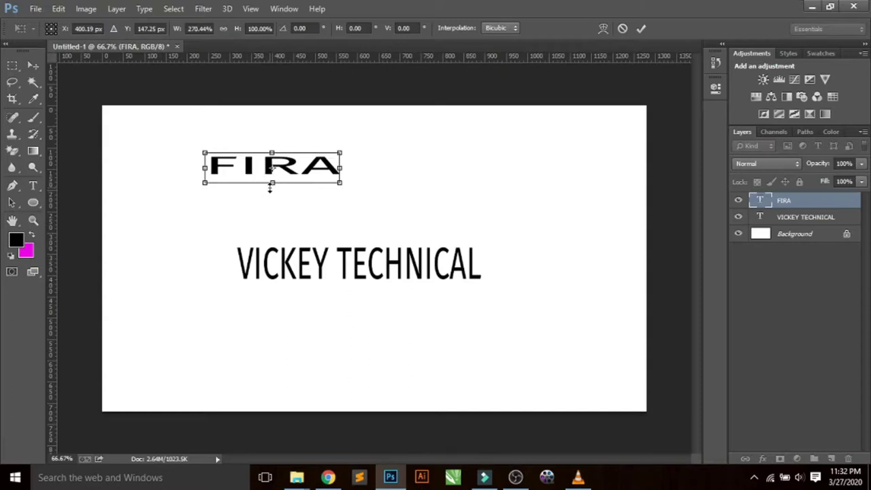
pyautogui.hotkey('ctrl', 'z')
pyautogui.moveTo(254, 183); pyautogui.dragTo(361, 235)
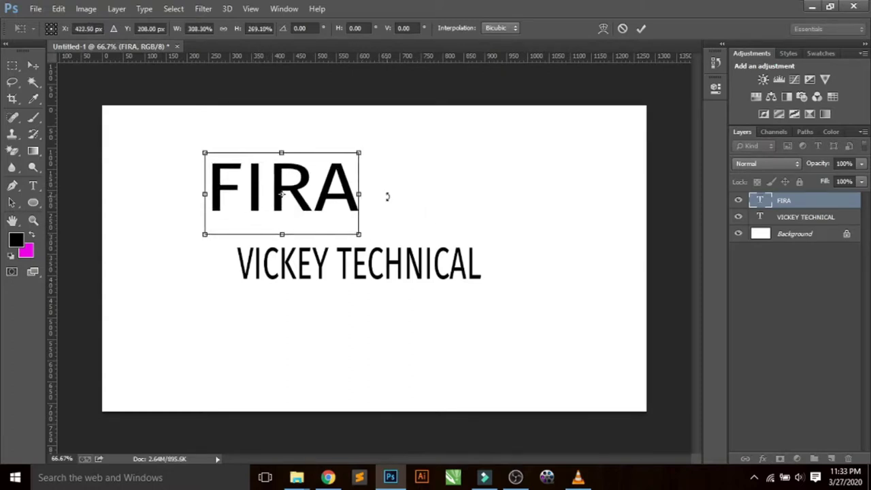
pyautogui.press('Return')
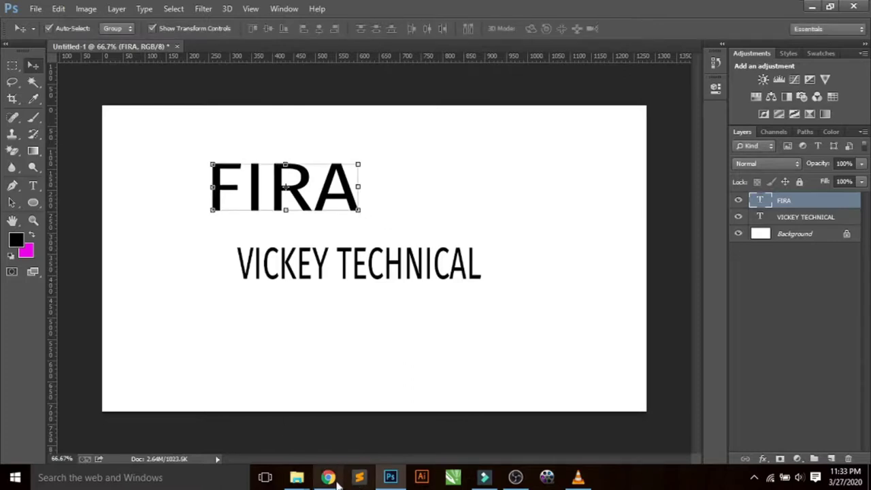
# In Chrome, scroll to the top of the bold-tagged Font Squirrel list and go back a page
pyautogui.click(332, 479)
pyautogui.scroll(2, 273, 333)
pyautogui.scroll(3, 239, 333)
pyautogui.scroll(3, 231, 310)
pyautogui.scroll(3, 204, 286)
pyautogui.scroll(2, 188, 265)
pyautogui.scroll(2, 188, 266)
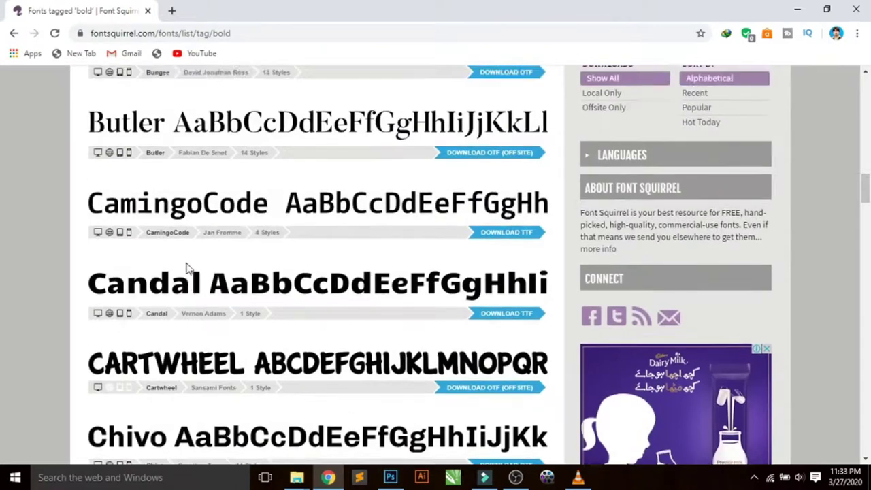
pyautogui.scroll(3, 188, 268)
pyautogui.scroll(1, 189, 268)
pyautogui.scroll(5, 188, 267)
pyautogui.scroll(2, 189, 265)
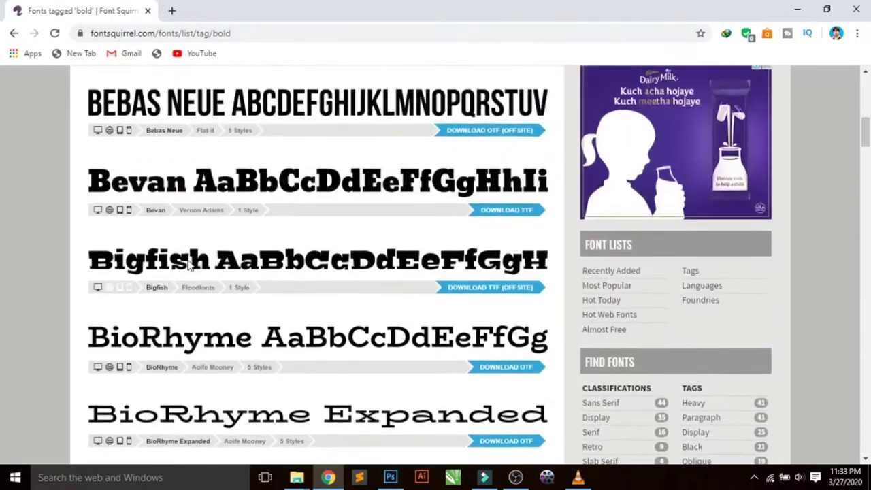
pyautogui.scroll(3, 189, 265)
pyautogui.scroll(2, 189, 265)
pyautogui.scroll(2, 189, 265)
pyautogui.scroll(1, 188, 265)
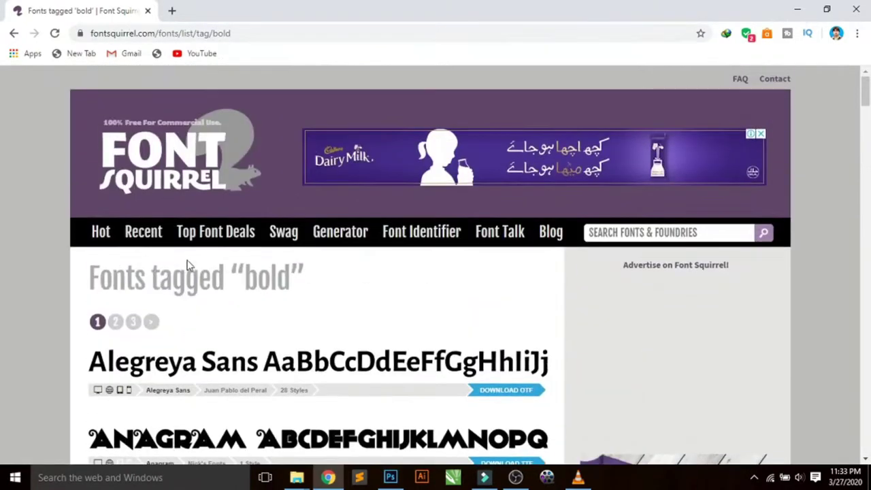
pyautogui.click(14, 34)
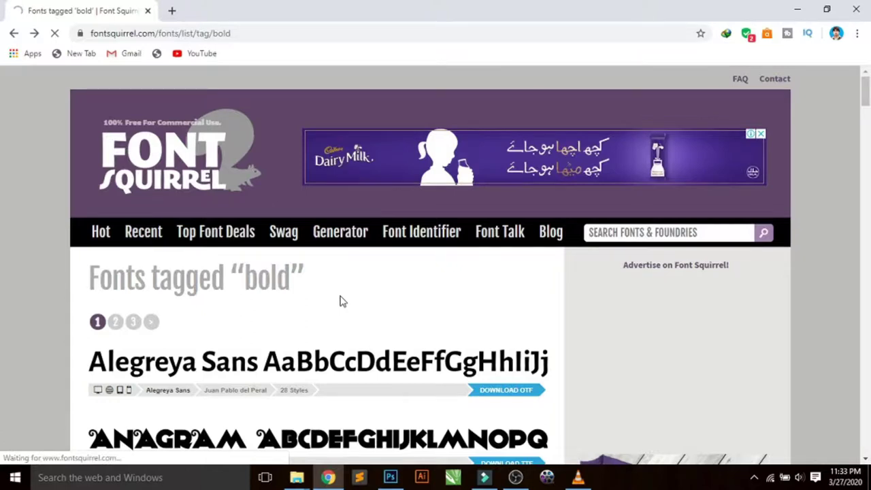
# Return to the fontsquirrel.com home page listing Fira Sans, then switch back to Photoshop
pyautogui.scroll(-3, 343, 301)
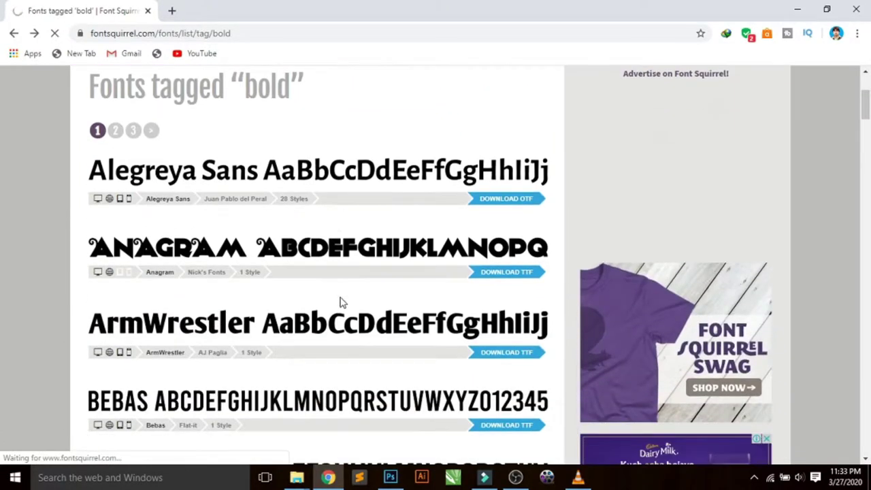
pyautogui.scroll(-2, 342, 302)
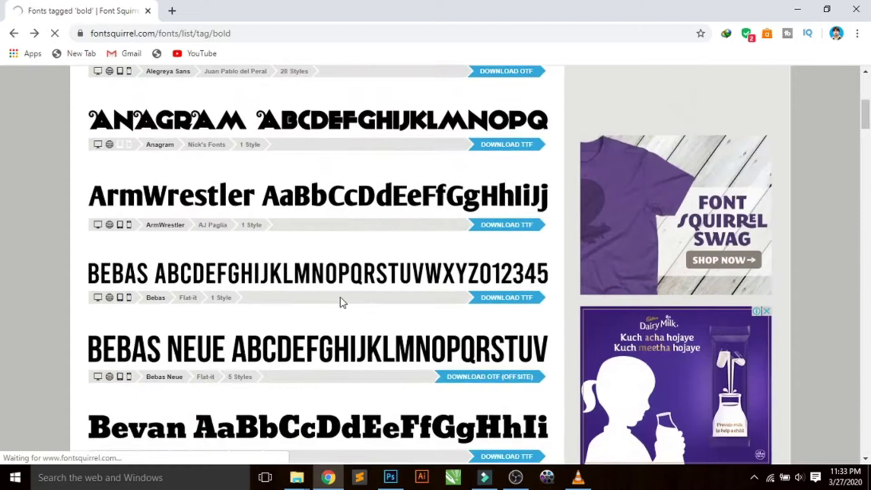
pyautogui.scroll(2, 343, 301)
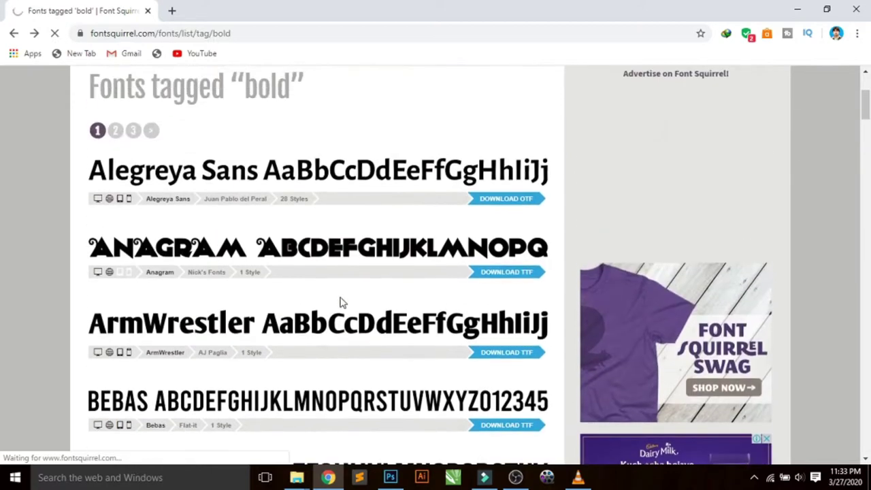
pyautogui.click(15, 33)
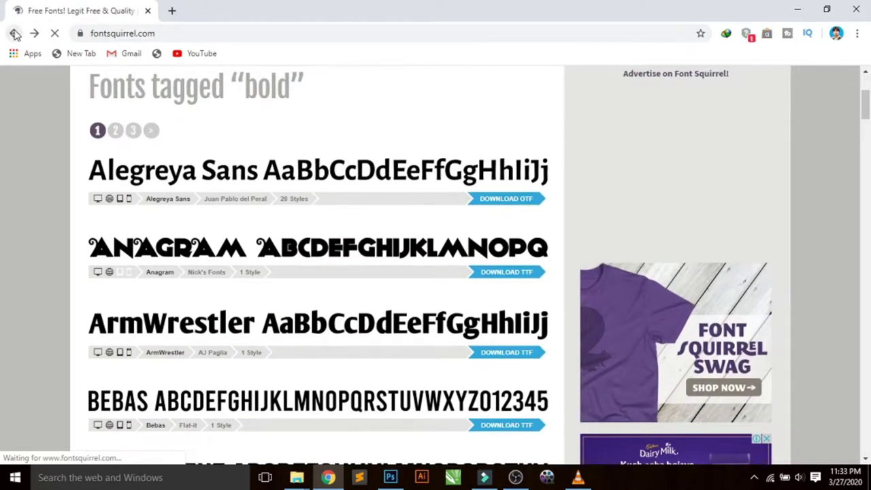
pyautogui.click(15, 34)
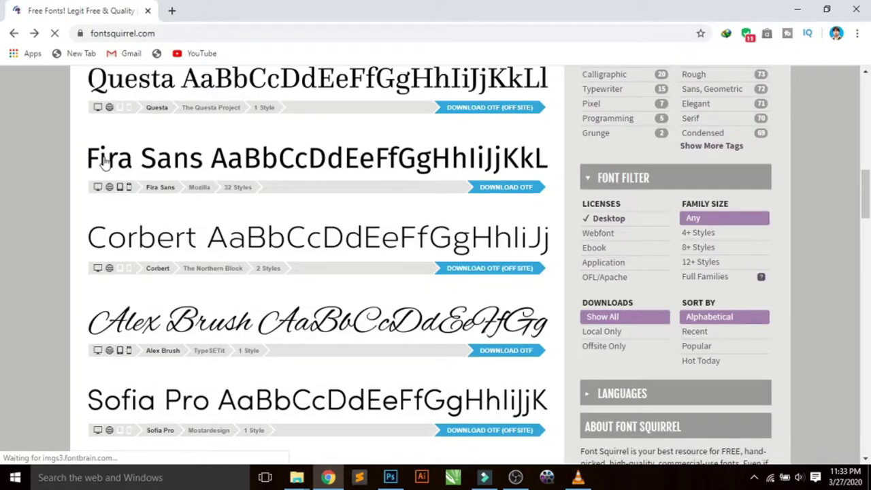
pyautogui.click(388, 478)
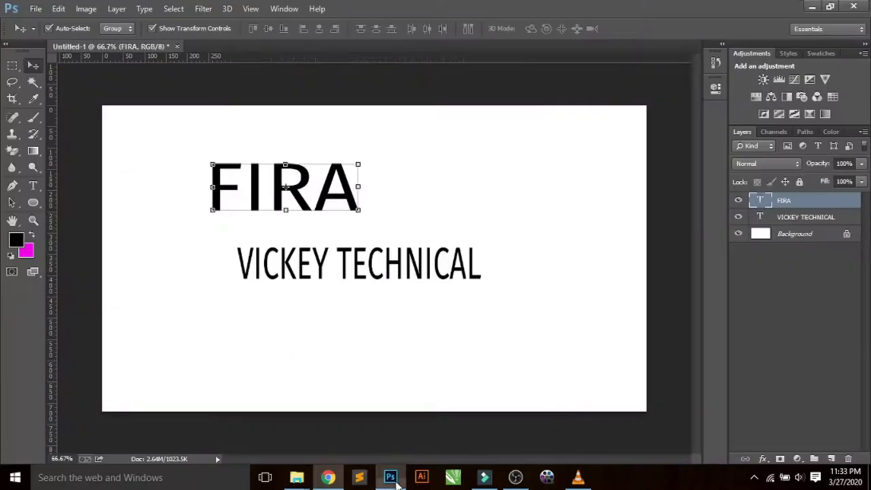
# Deselect FIRA and add a new lowercase 'fira' text layer at the canvas lower left
pyautogui.click(401, 213)
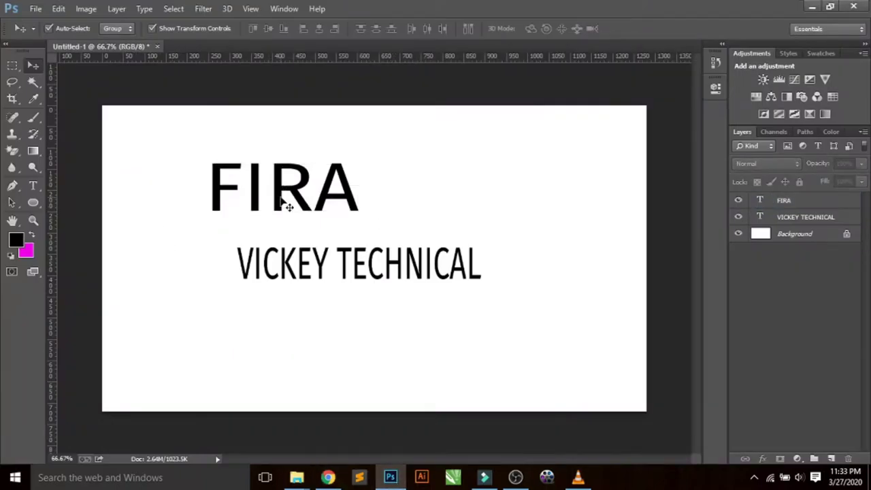
pyautogui.click(328, 478)
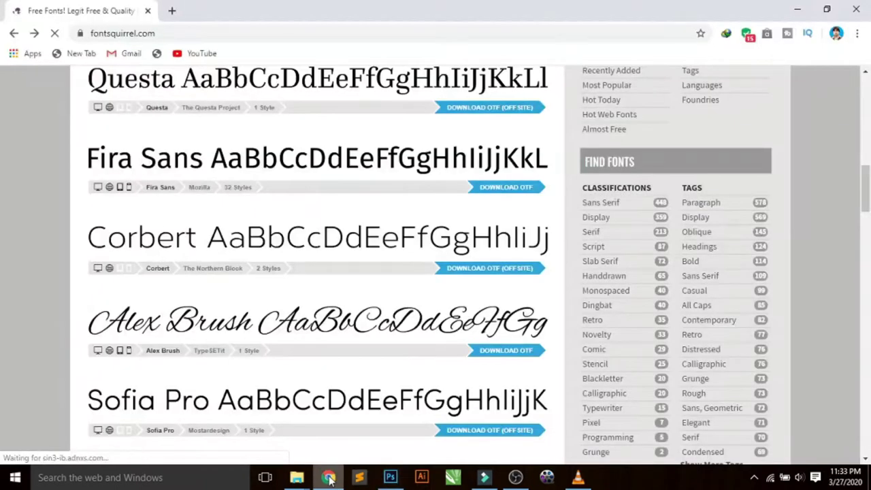
pyautogui.click(390, 478)
pyautogui.click(34, 186)
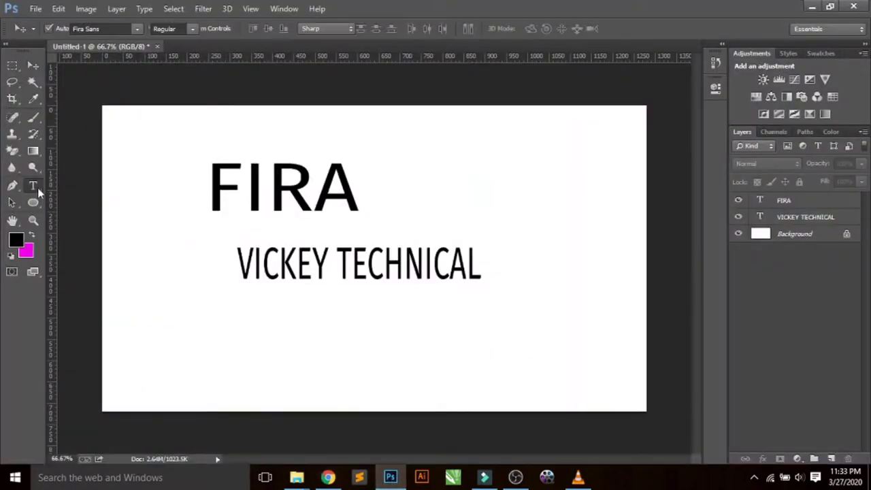
pyautogui.click(193, 320)
pyautogui.write('fi')
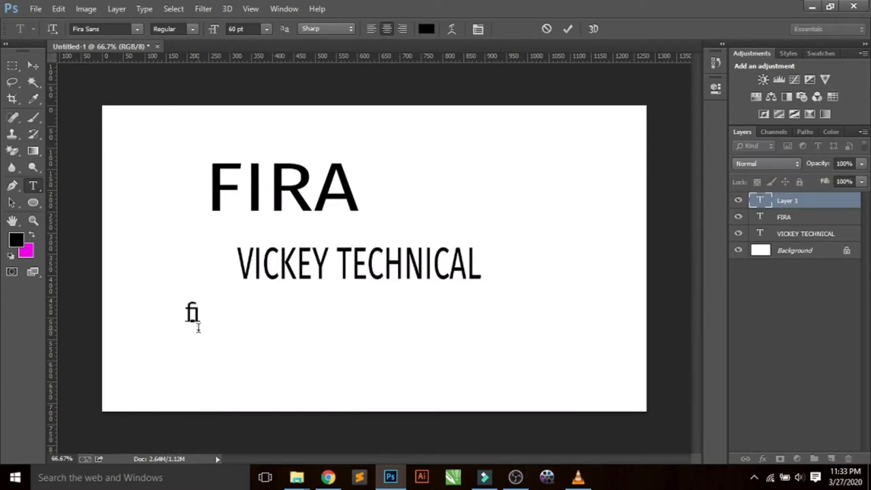
pyautogui.write('ra')
pyautogui.click(32, 65)
# Enlarge fira and move it to the right of FIRA near the top of the canvas
pyautogui.moveTo(212, 323); pyautogui.dragTo(286, 376)
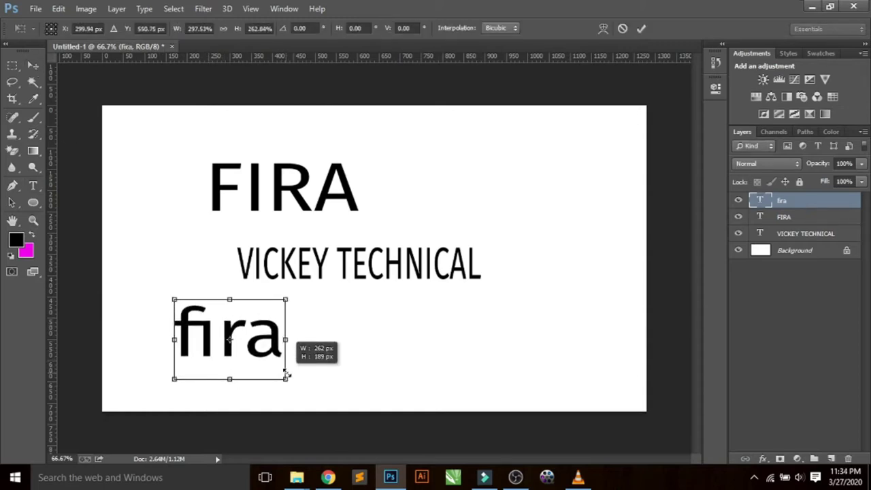
pyautogui.moveTo(286, 374)
pyautogui.mouseDown()
pyautogui.moveTo(281, 341)
pyautogui.moveTo(557, 195)
pyautogui.moveTo(557, 185)
pyautogui.mouseUp()
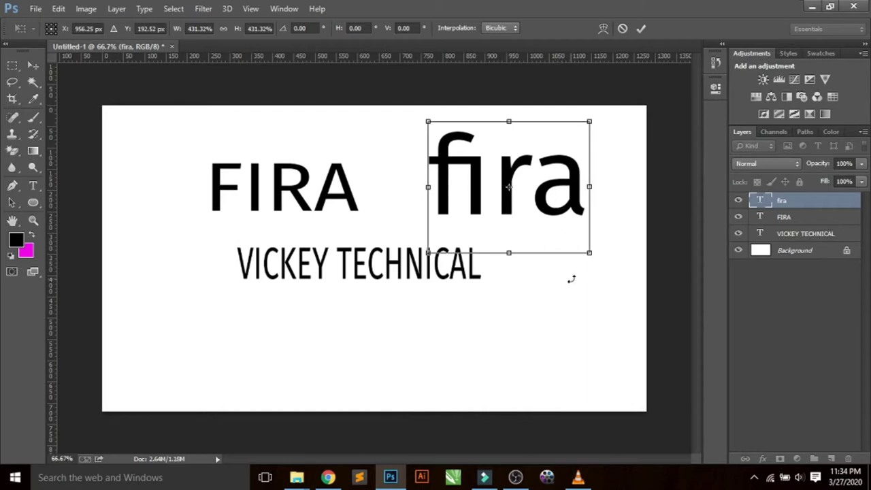
pyautogui.press('Return')
pyautogui.click(321, 470)
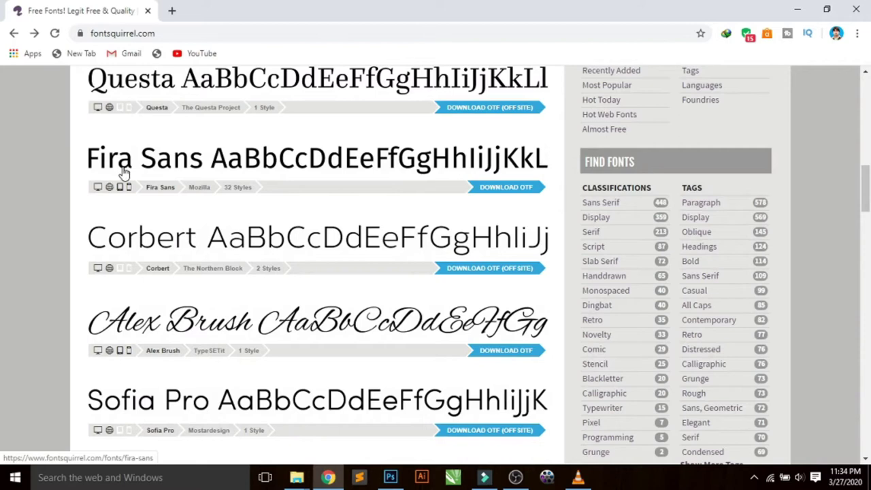
# Back in Photoshop, deselect the fira layer by clicking an empty canvas area
pyautogui.click(339, 479)
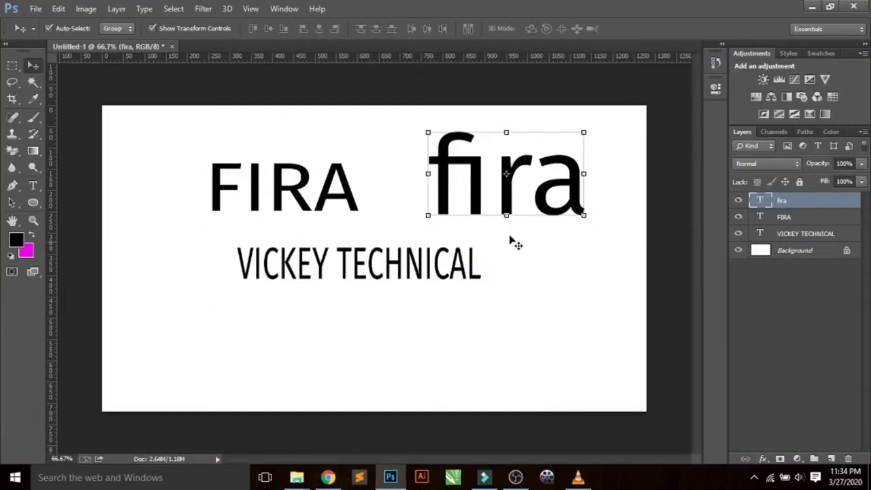
pyautogui.click(564, 280)
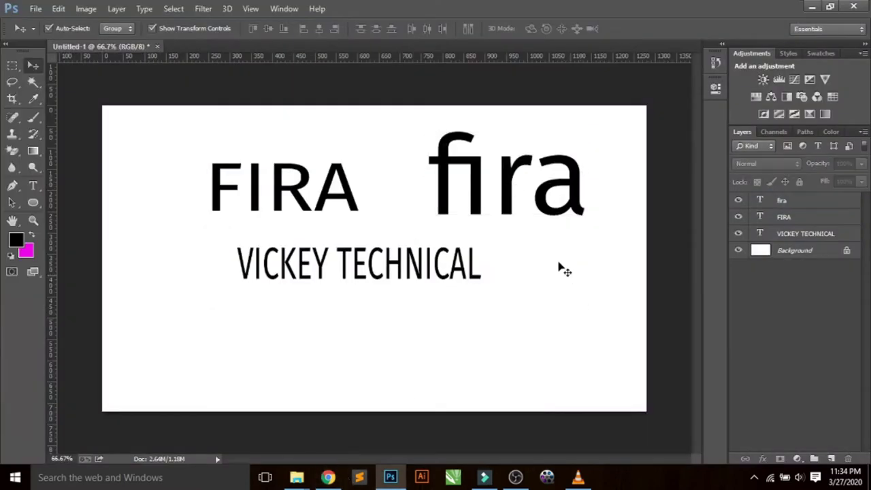